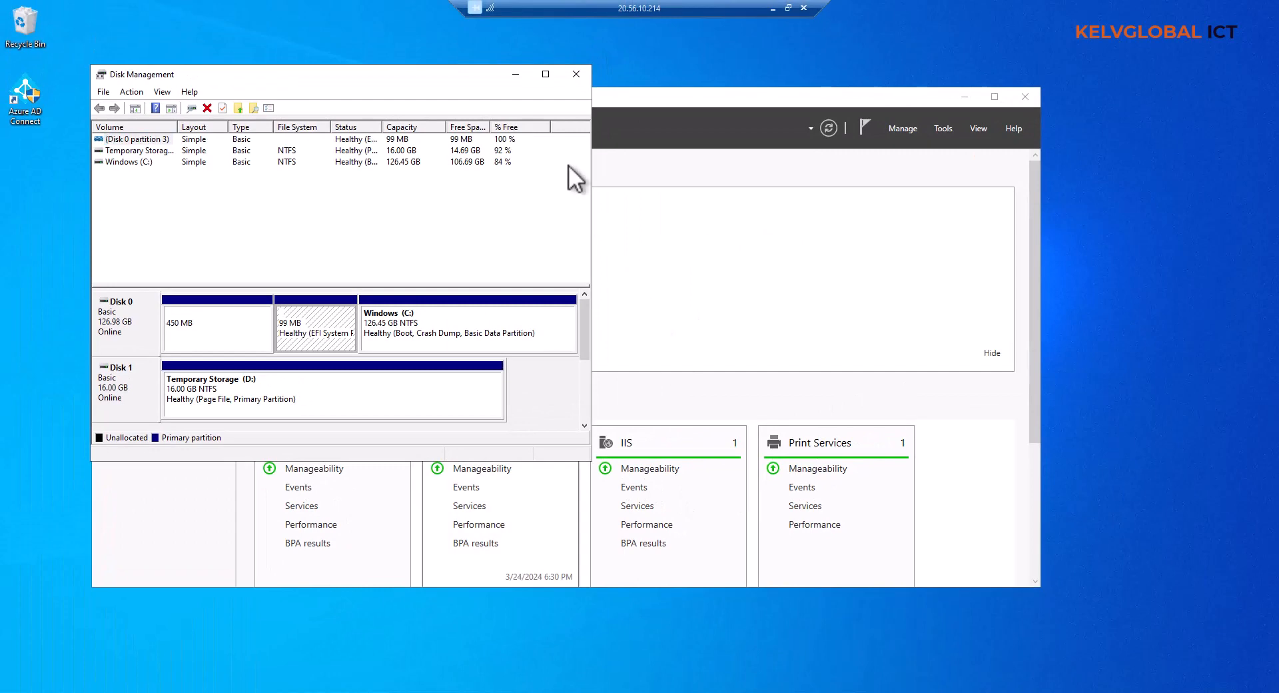
Step: Maximize the Disk Management window and check which actions are available for the 450 MB partition on Disk 0
click(546, 74)
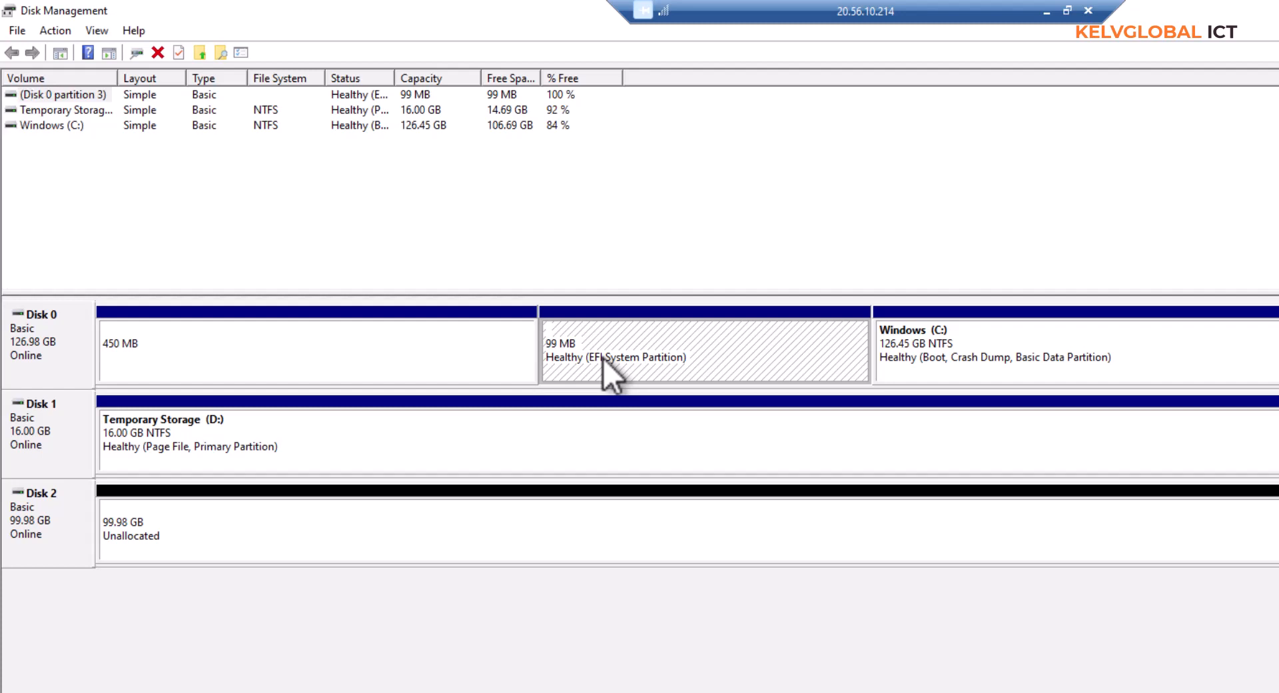
click(348, 372)
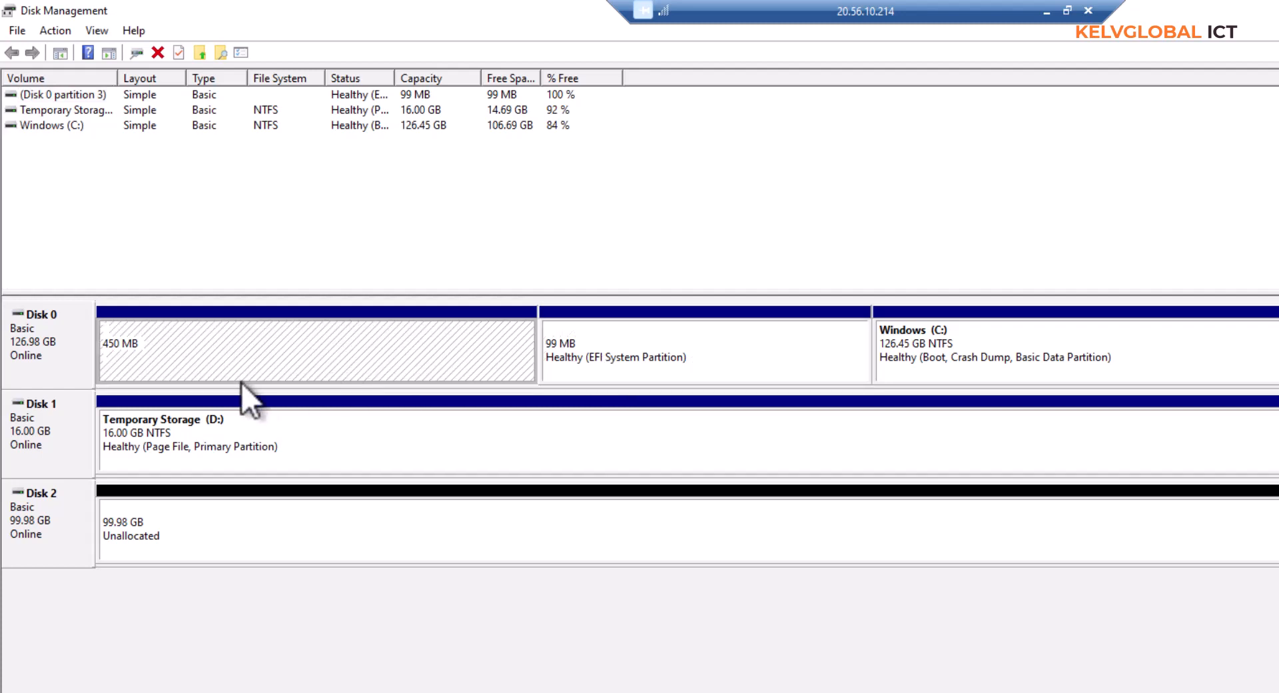
right_click(151, 362)
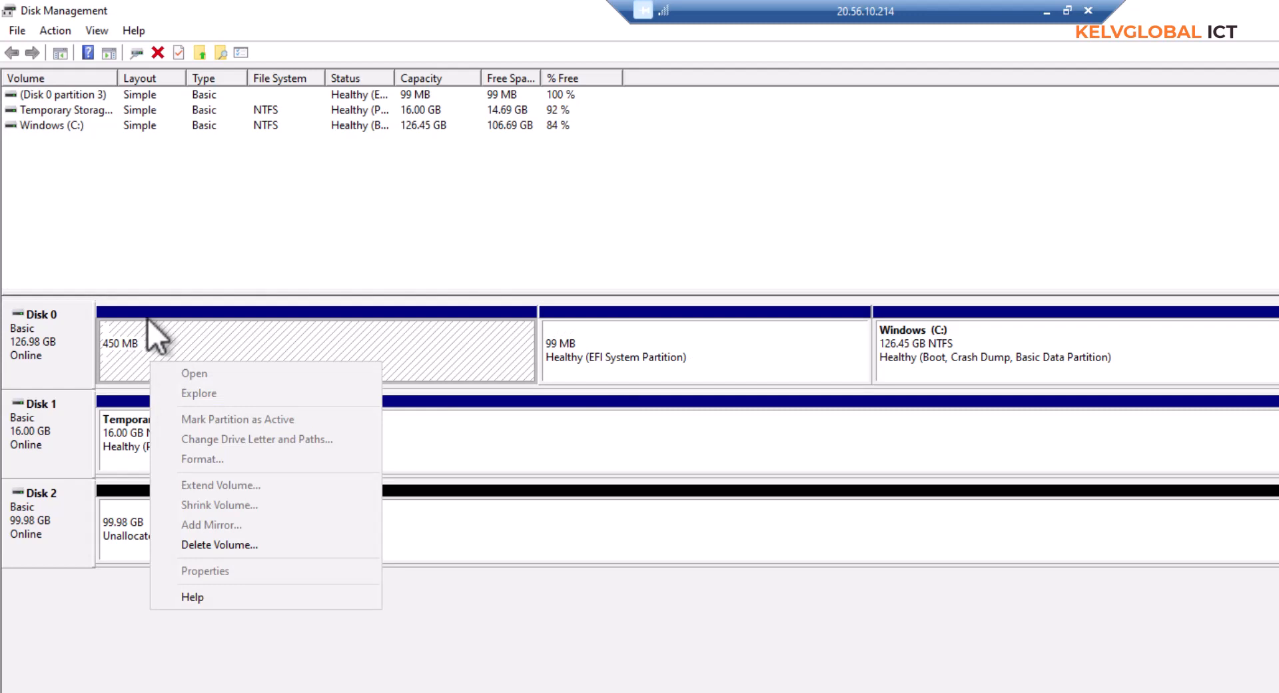
click(414, 365)
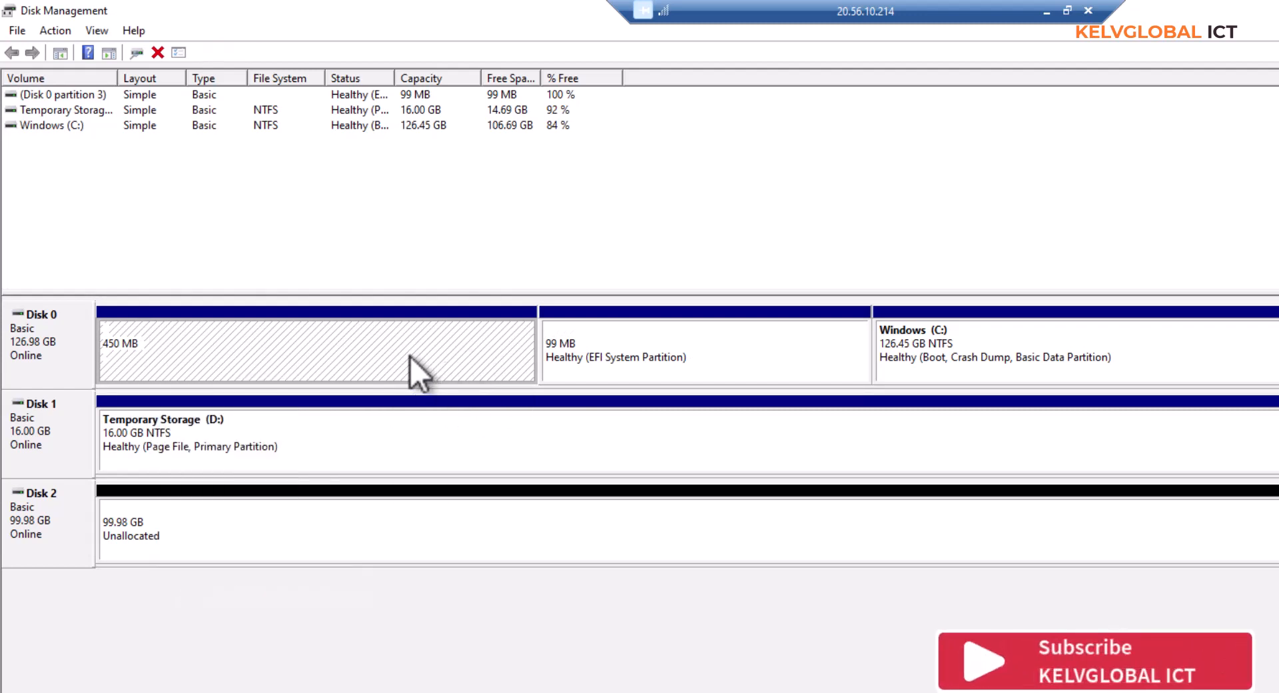
Step: Check which volume actions are available for the Temporary Storage (D:) volume on Disk 1
click(228, 451)
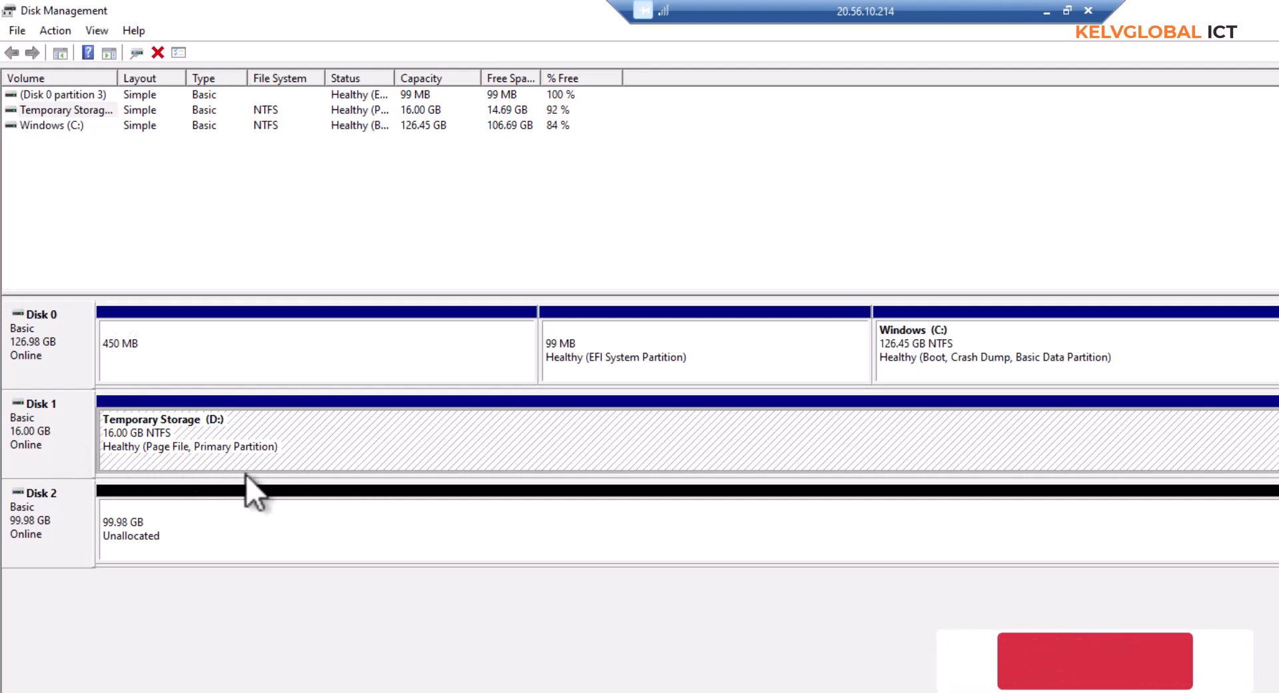
right_click(210, 439)
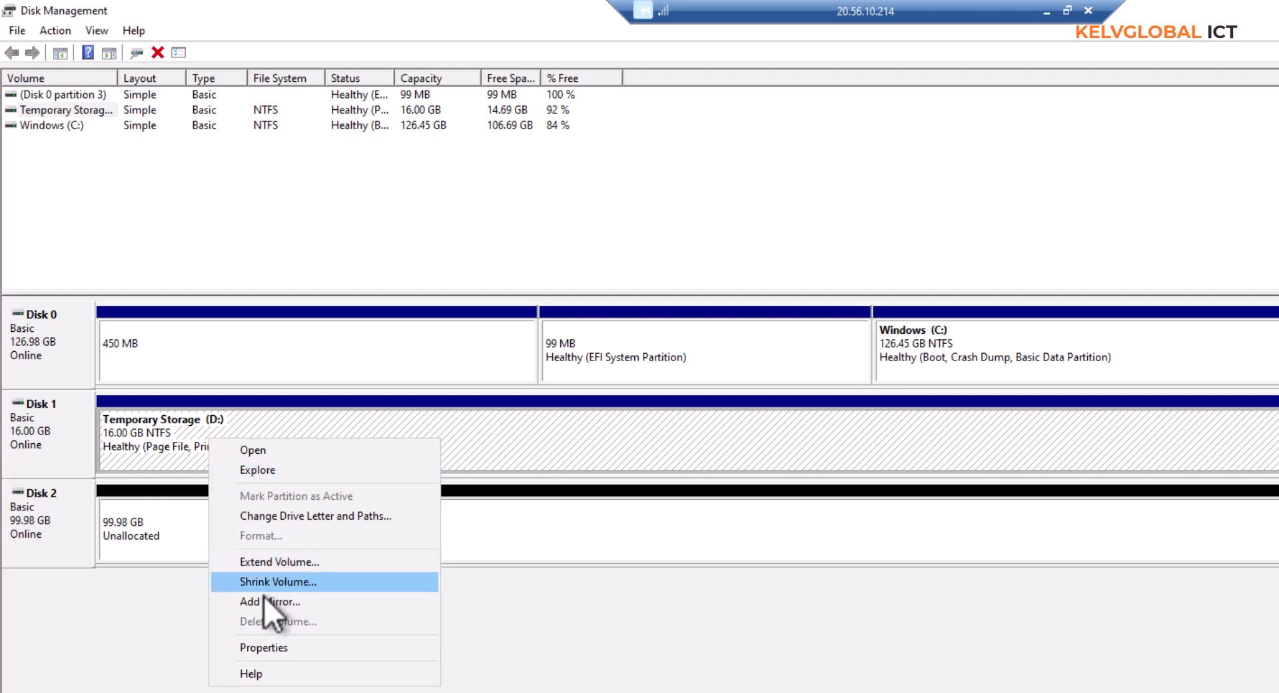
click(326, 517)
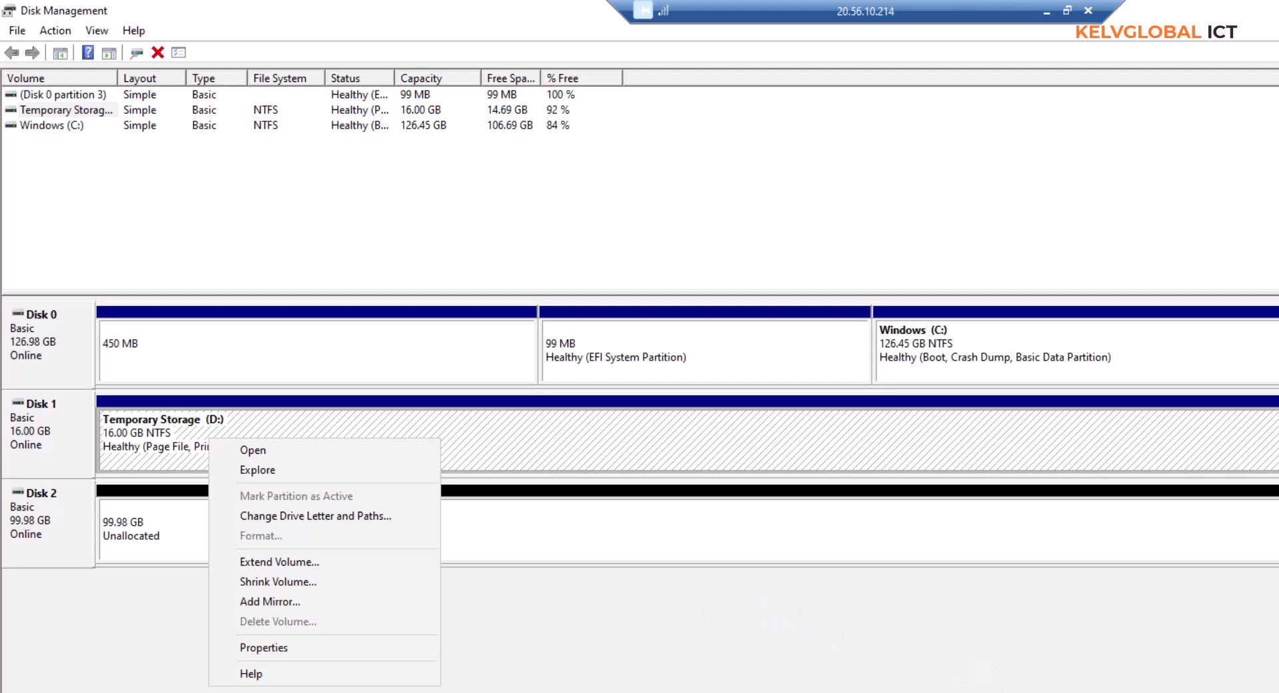
click(831, 428)
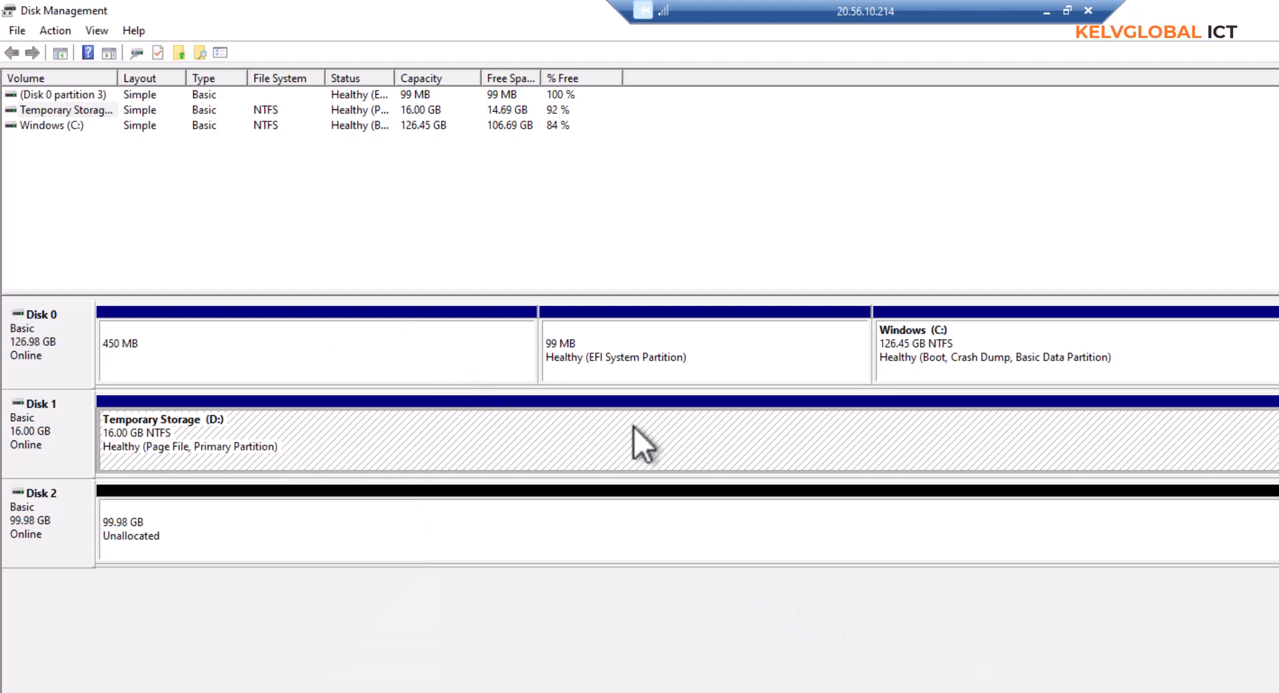
Step: View the properties of the Temporary Storage (D:) volume, and widen the Status column to show the full volume statuses
right_click(465, 446)
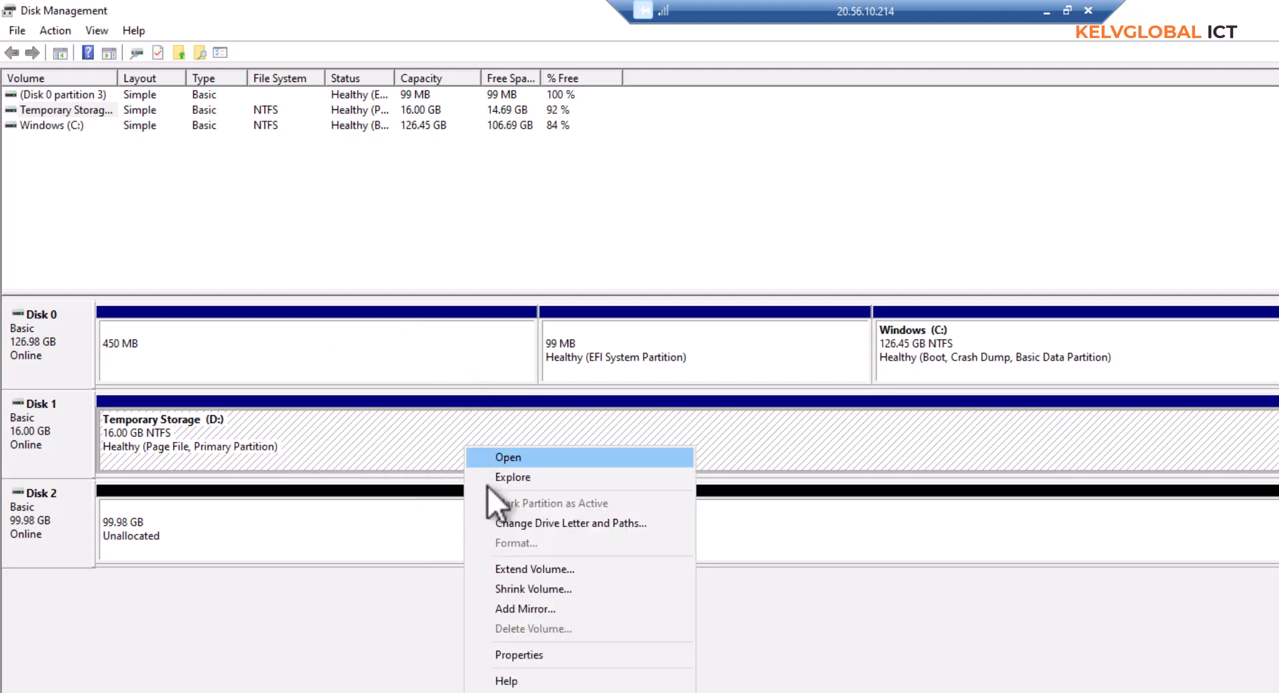
click(503, 650)
drag(612, 483, 405, 230)
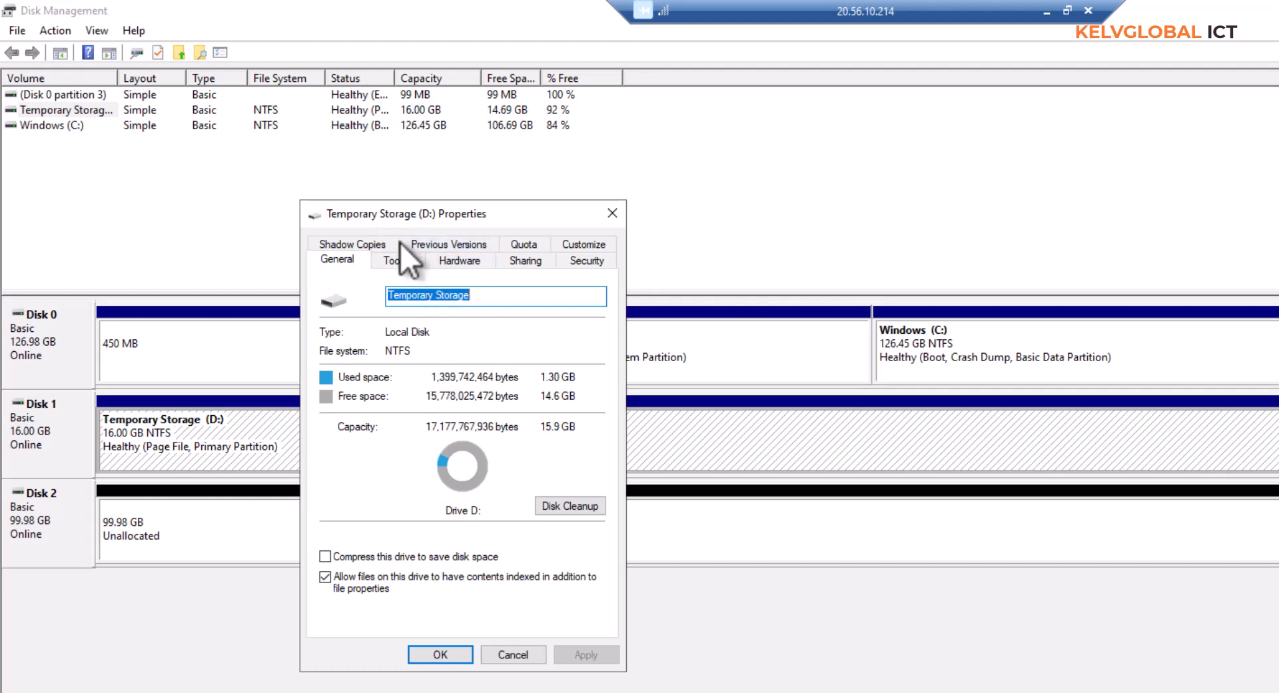
click(612, 213)
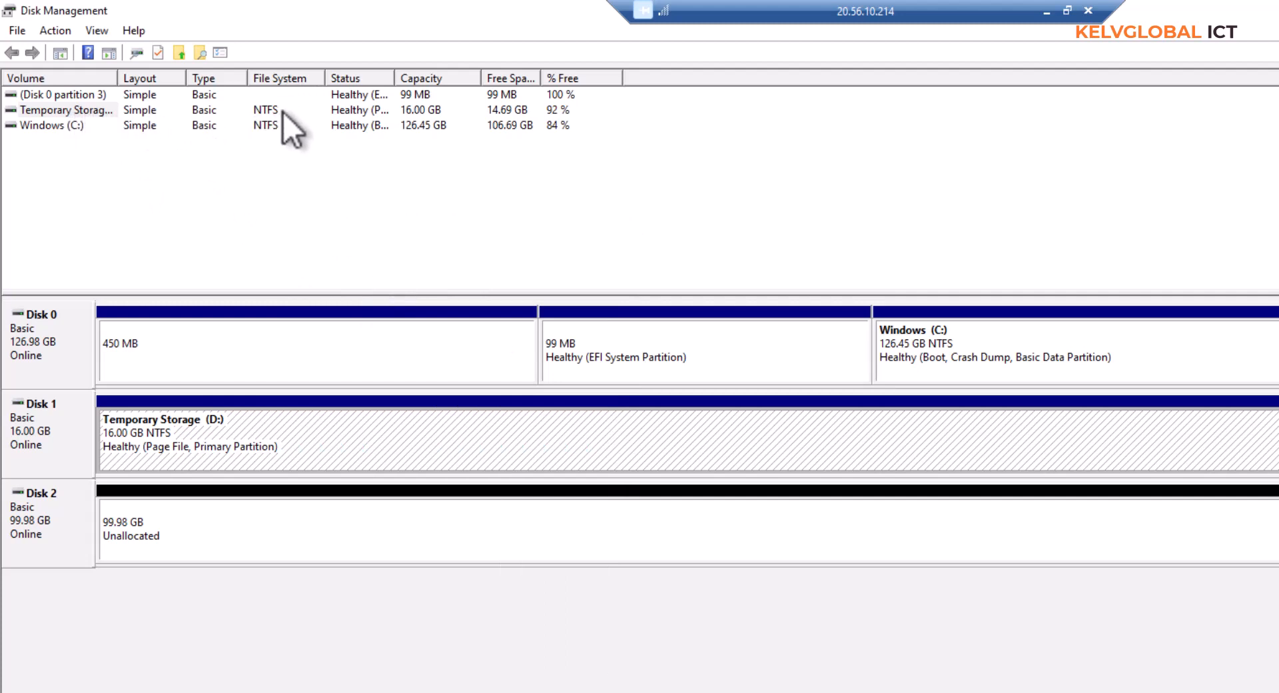
drag(395, 79, 638, 79)
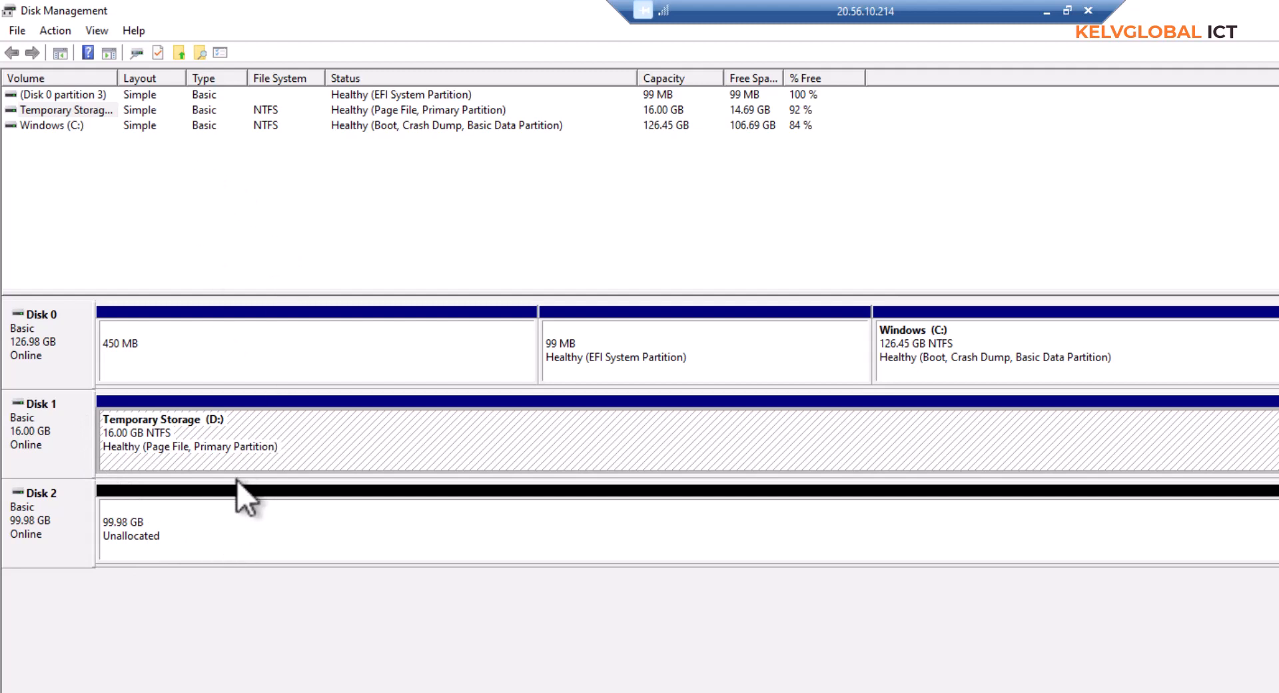
Step: Start a new simple volume in the unallocated space of Disk 2 with a size of 5000 MB
click(140, 538)
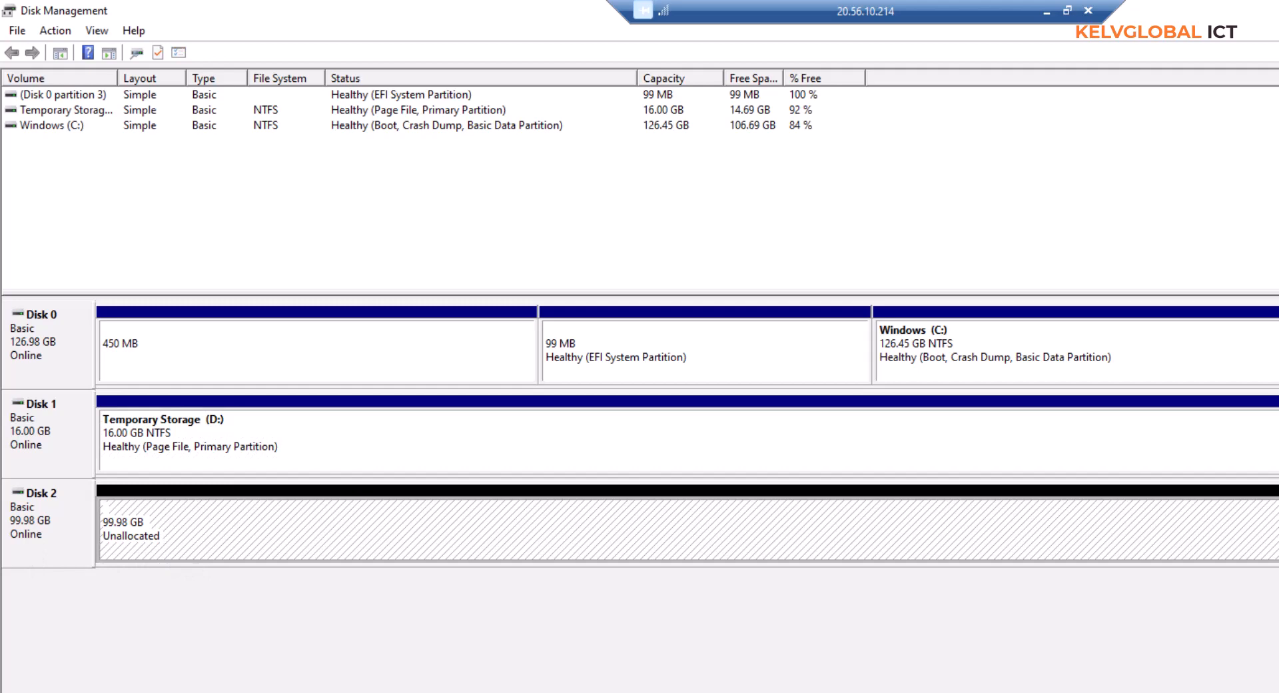
right_click(188, 529)
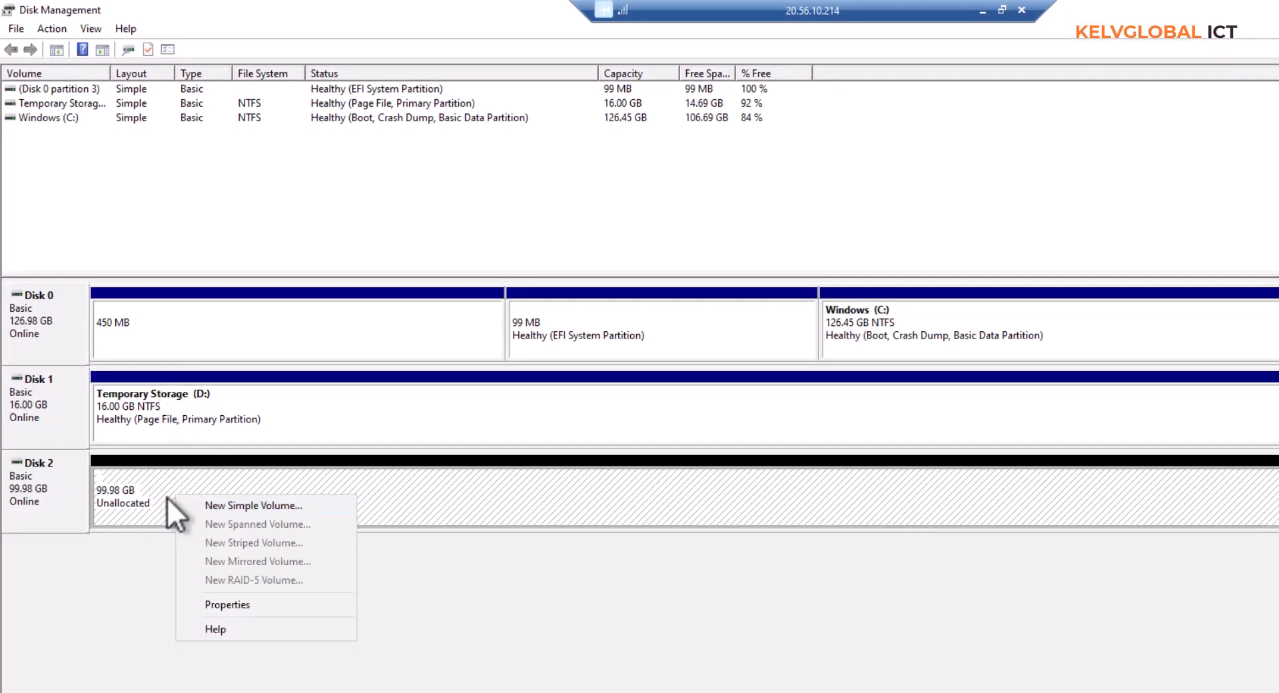
click(230, 505)
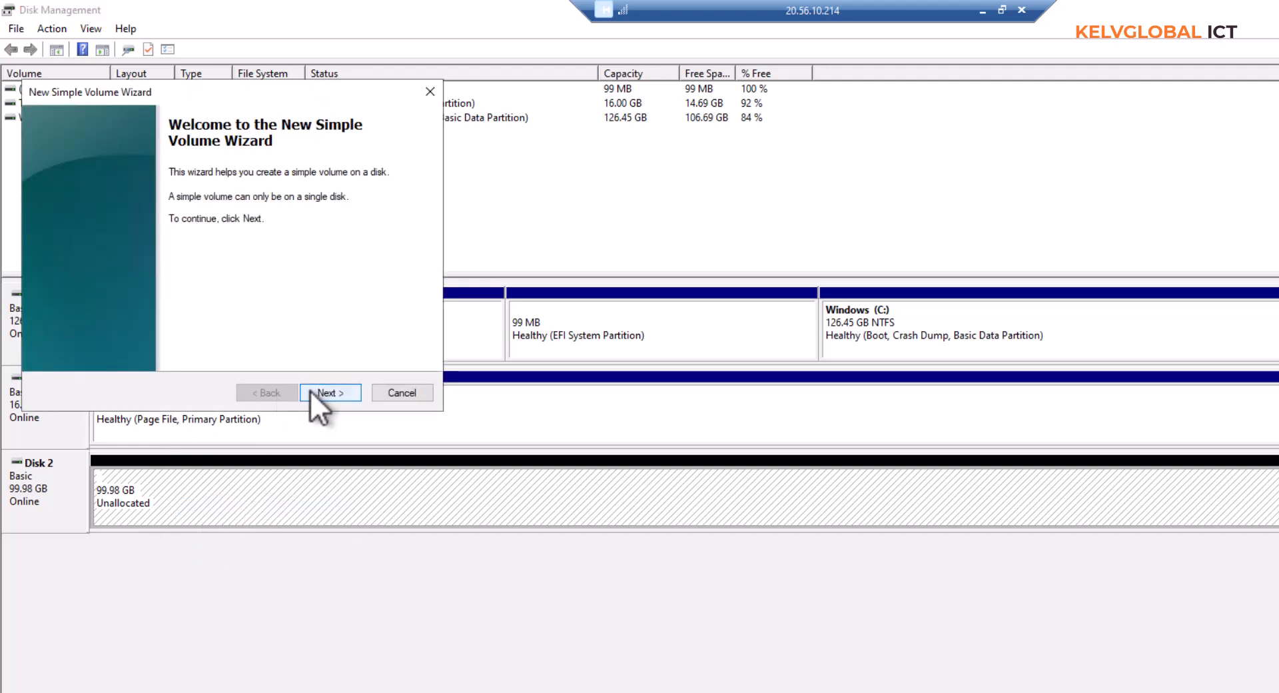
click(328, 390)
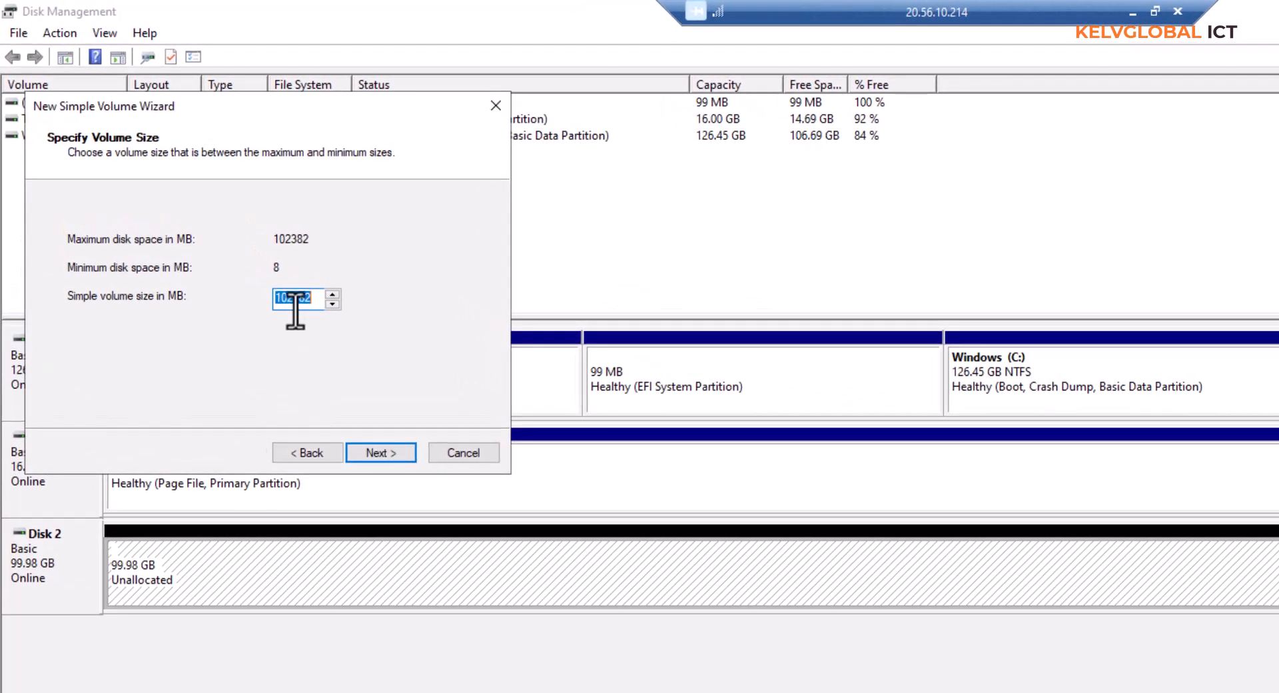
text(5000)
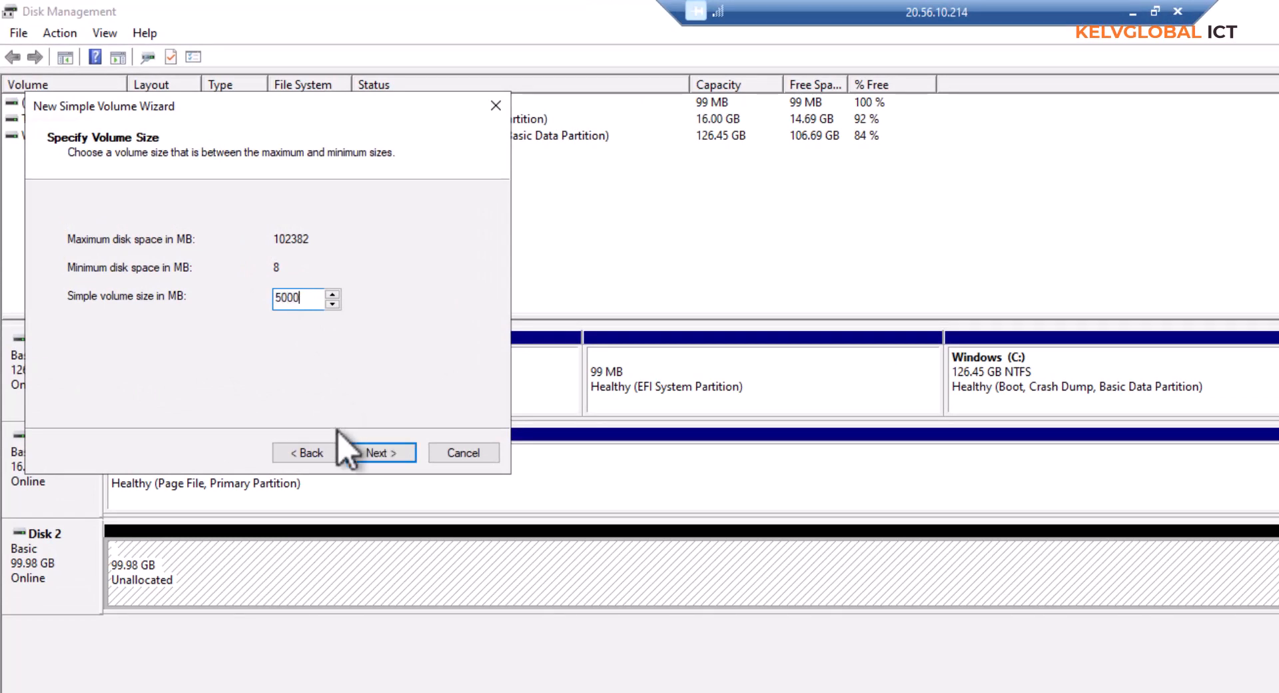
click(398, 456)
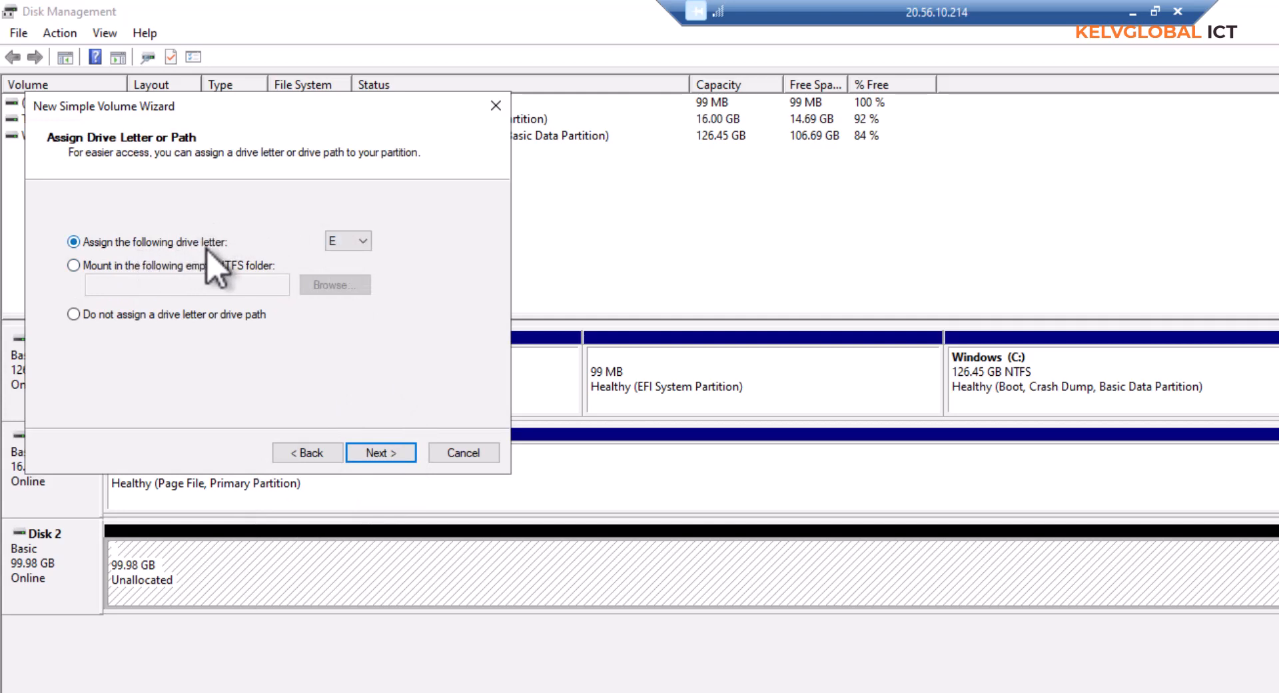
Step: Assign drive letter K to the new volume and continue to the format settings
click(349, 243)
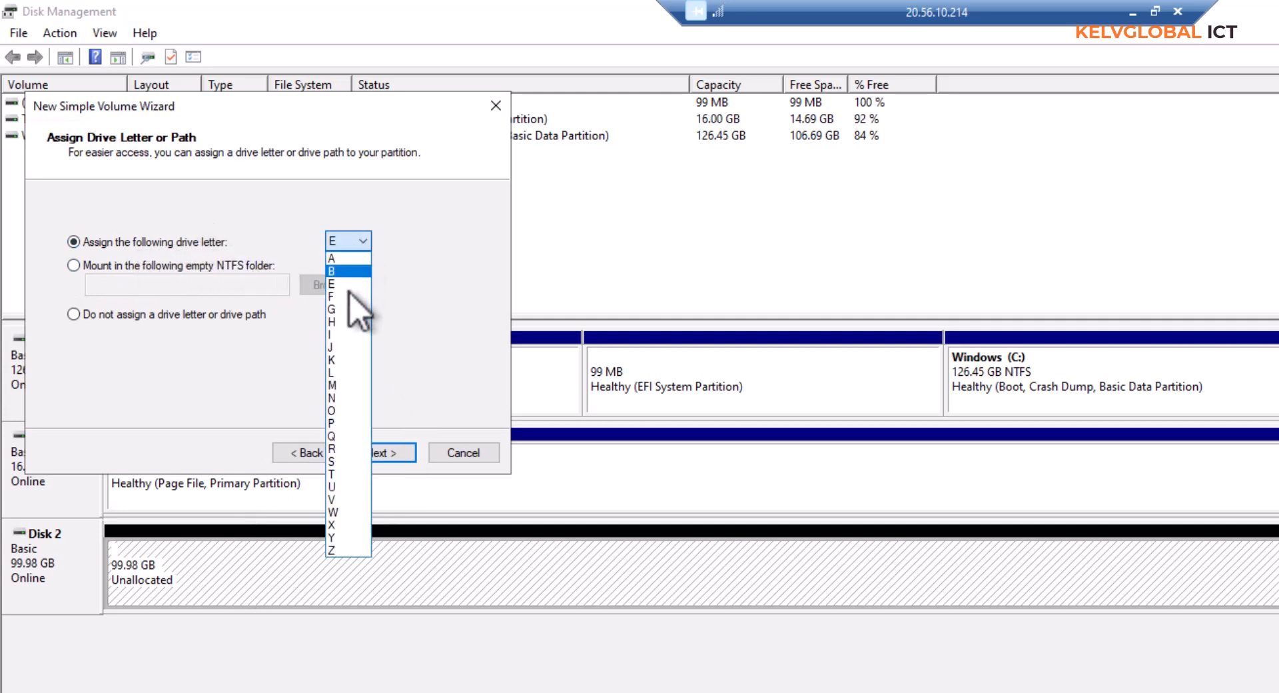
click(337, 360)
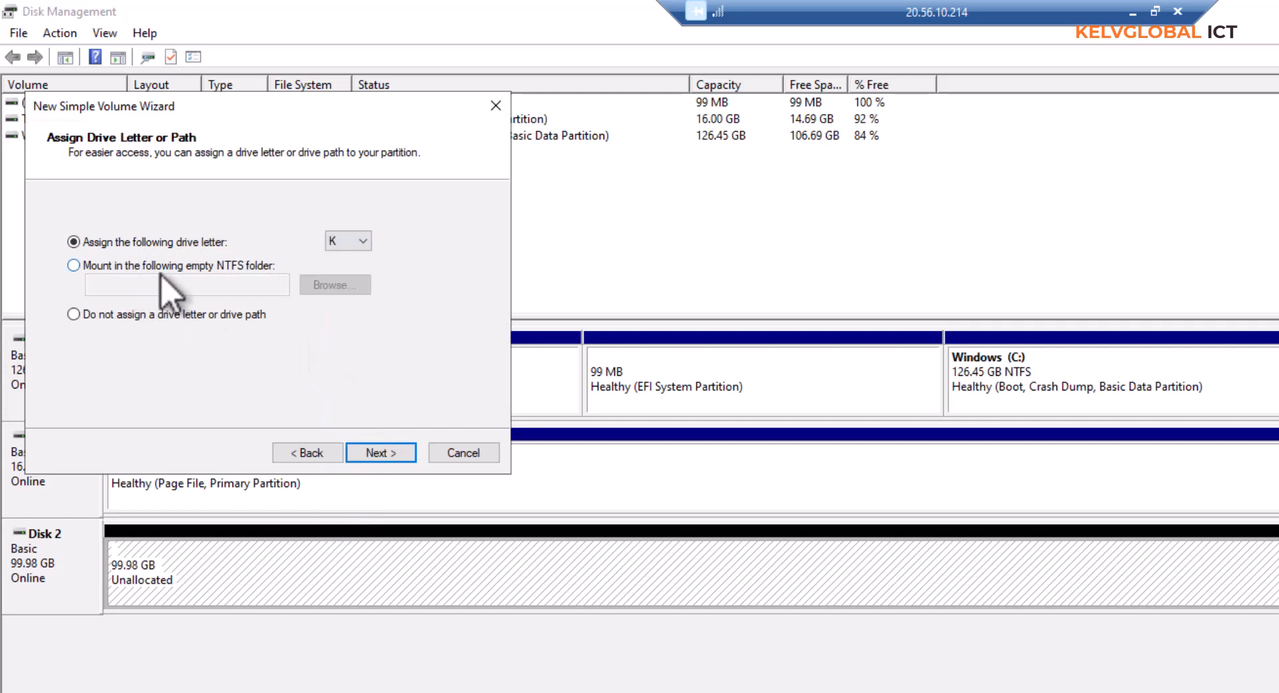
click(228, 268)
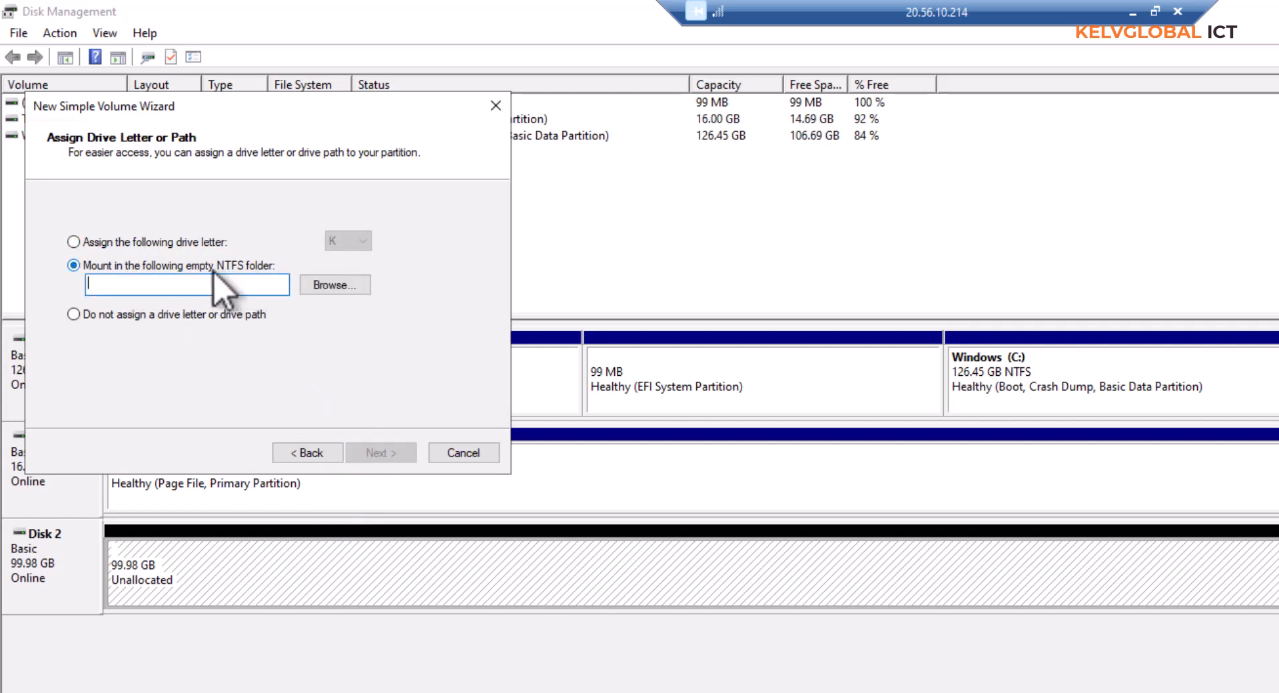
click(177, 244)
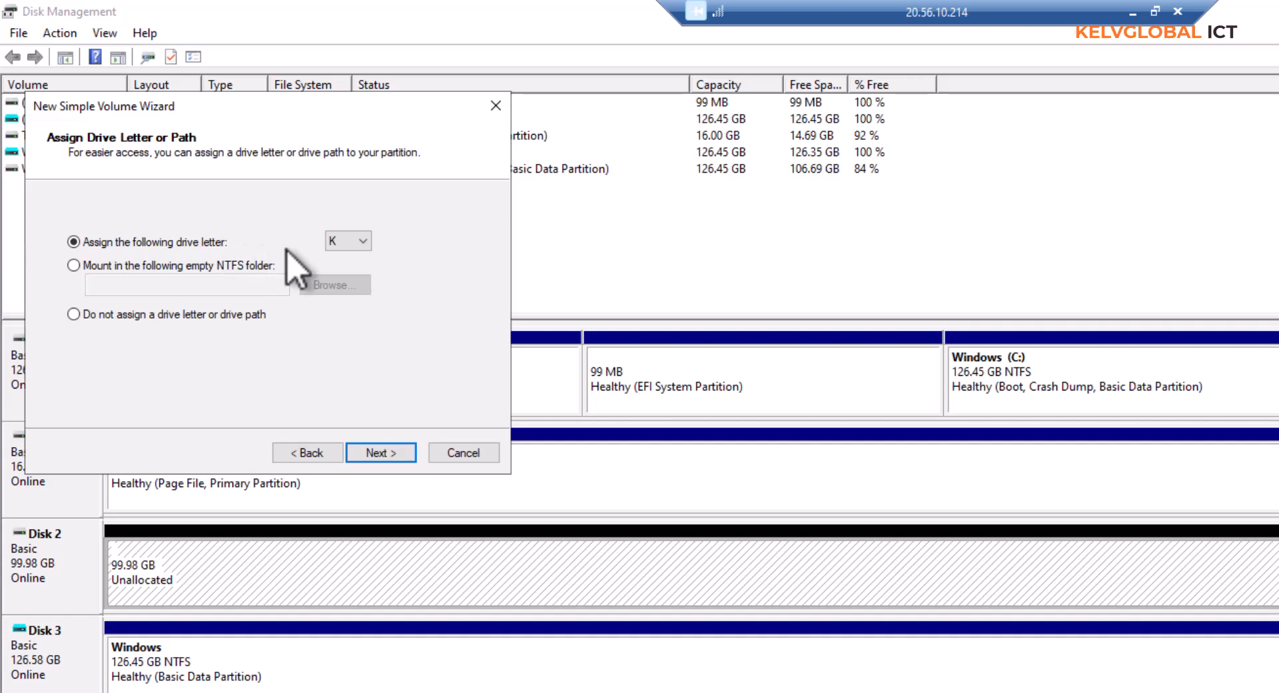
click(374, 454)
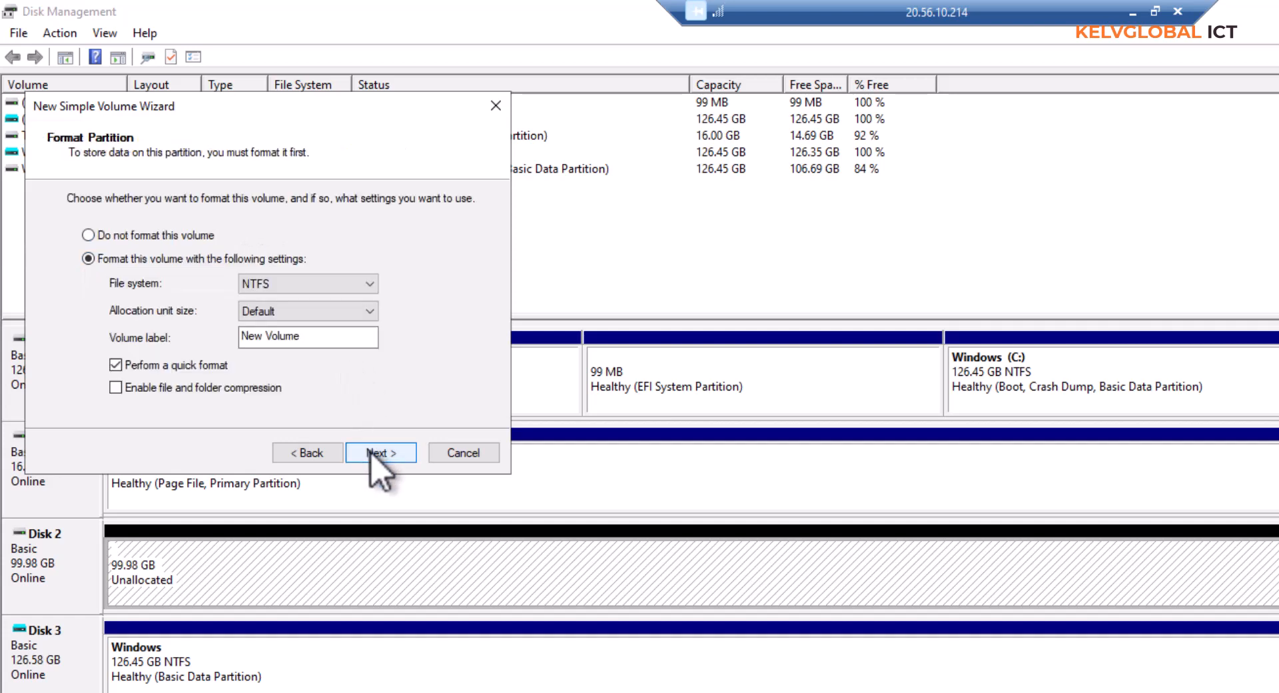
Step: Label the new volume Software, keep the NTFS quick format settings, and create the volume
click(309, 338)
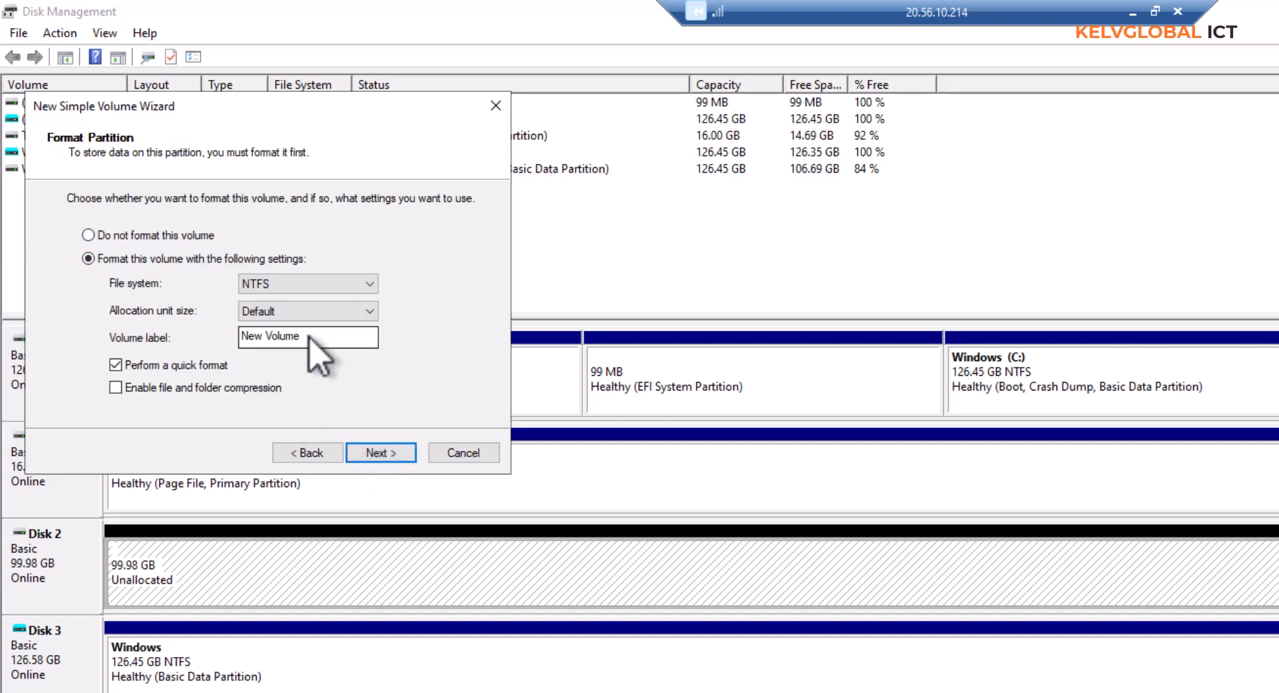
drag(309, 337, 241, 337)
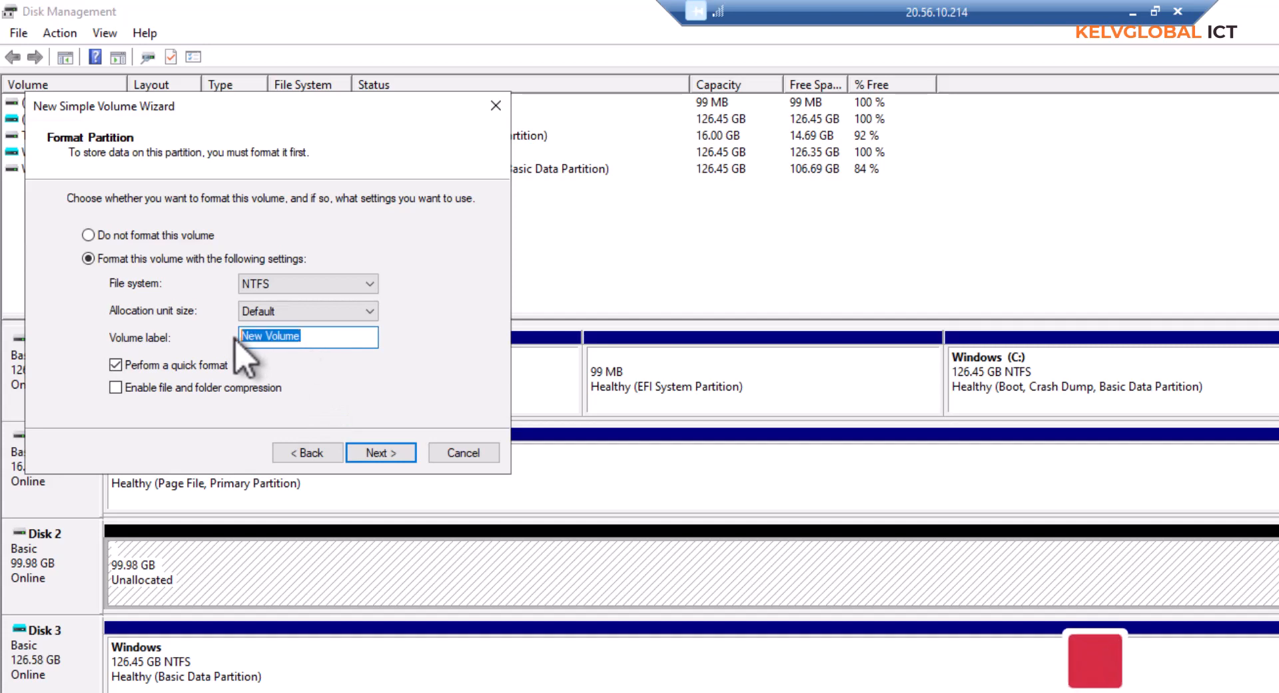
text(Software)
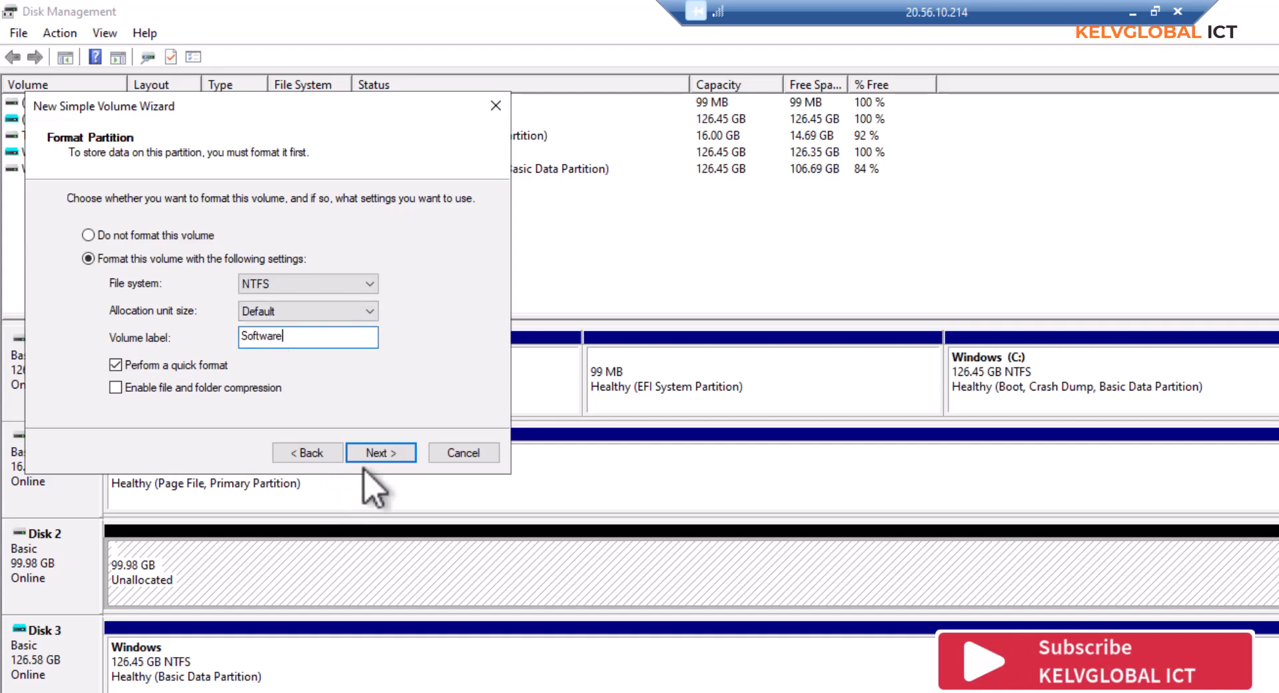
click(390, 453)
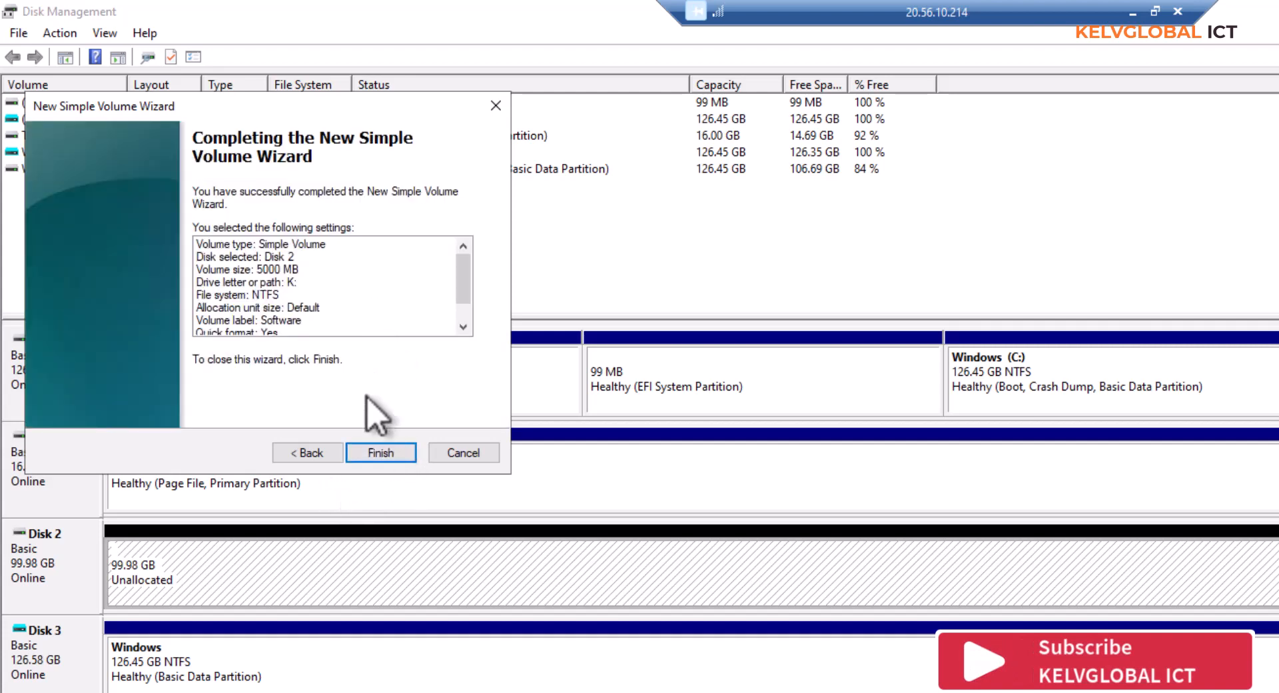
click(381, 453)
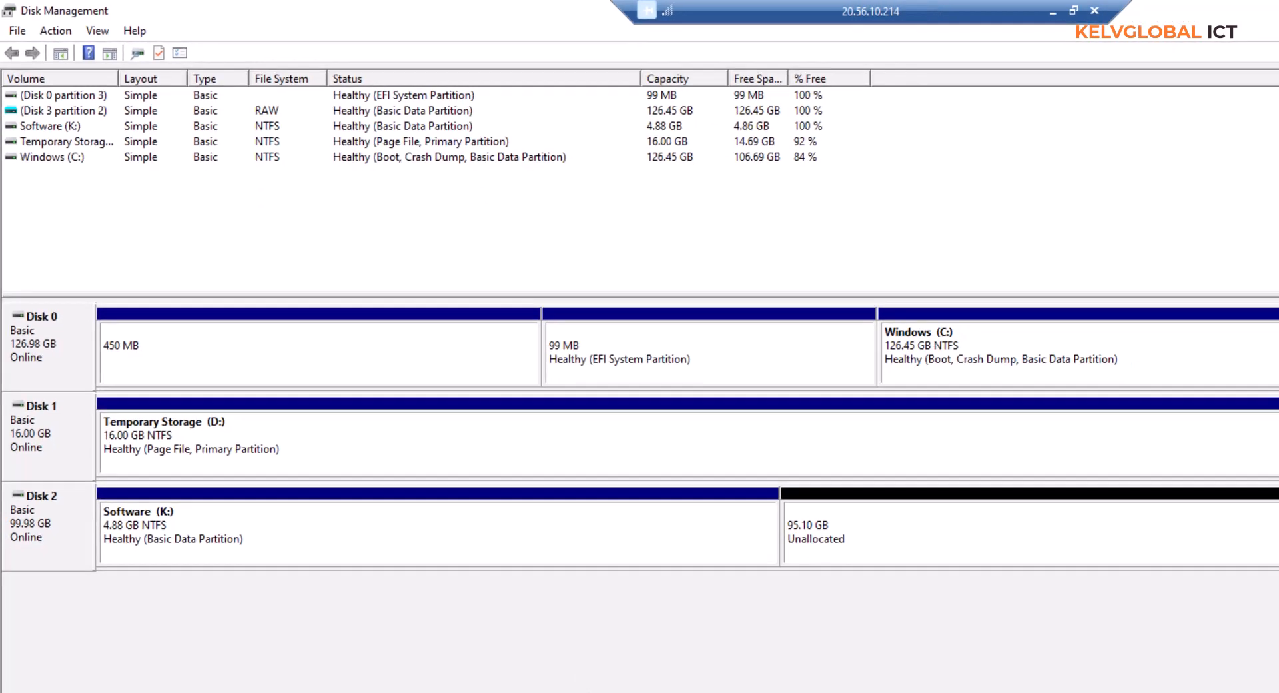
Step: Switch to File Explorer to check the drives listed under This PC, and return to Disk Management
key(super)
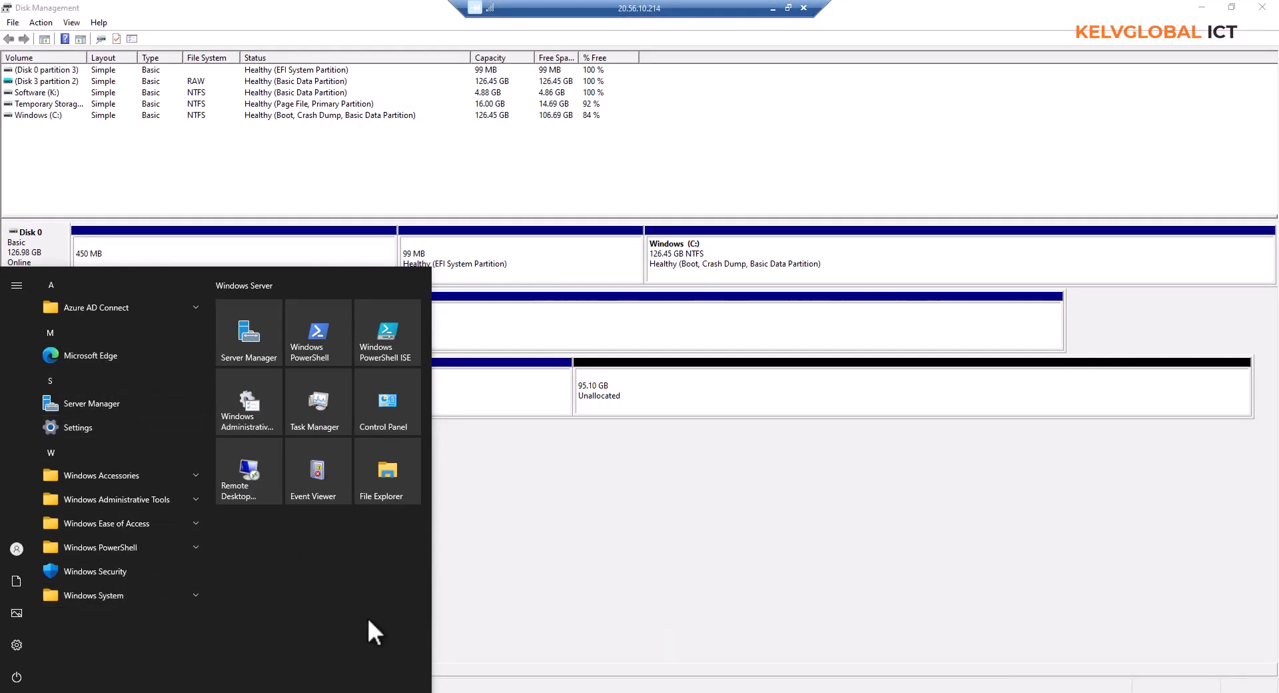
click(379, 478)
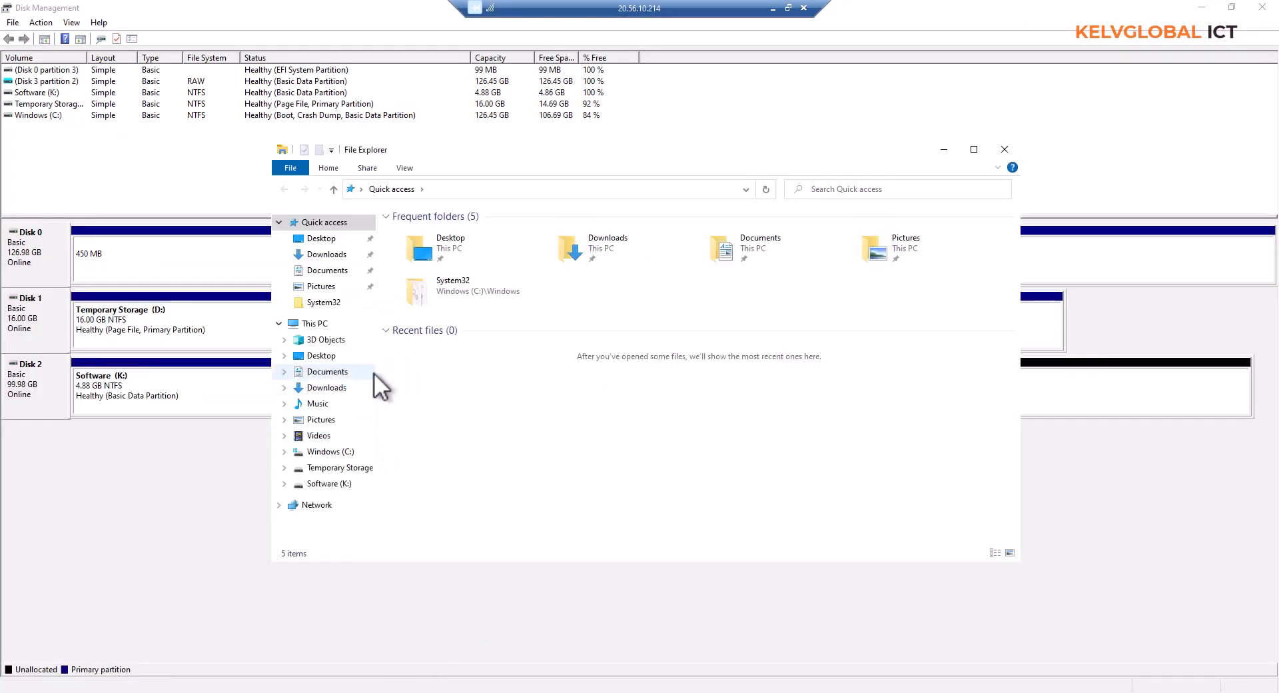
click(316, 324)
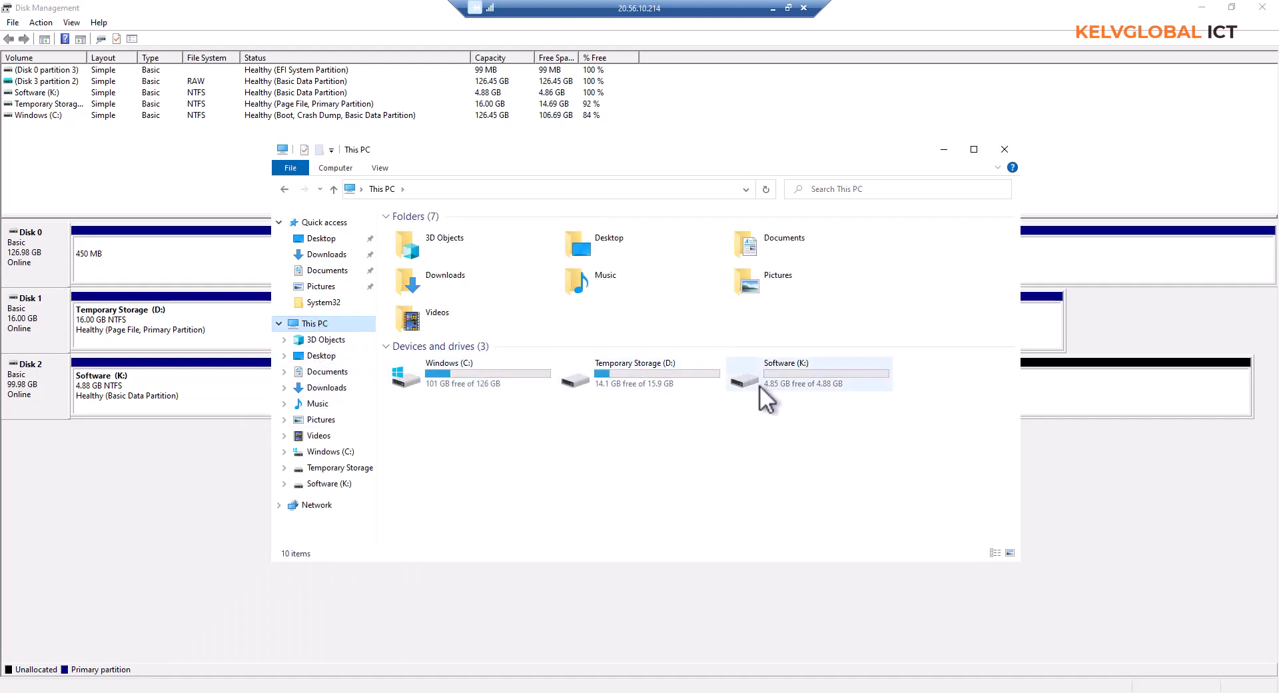
mouse_move(797, 382)
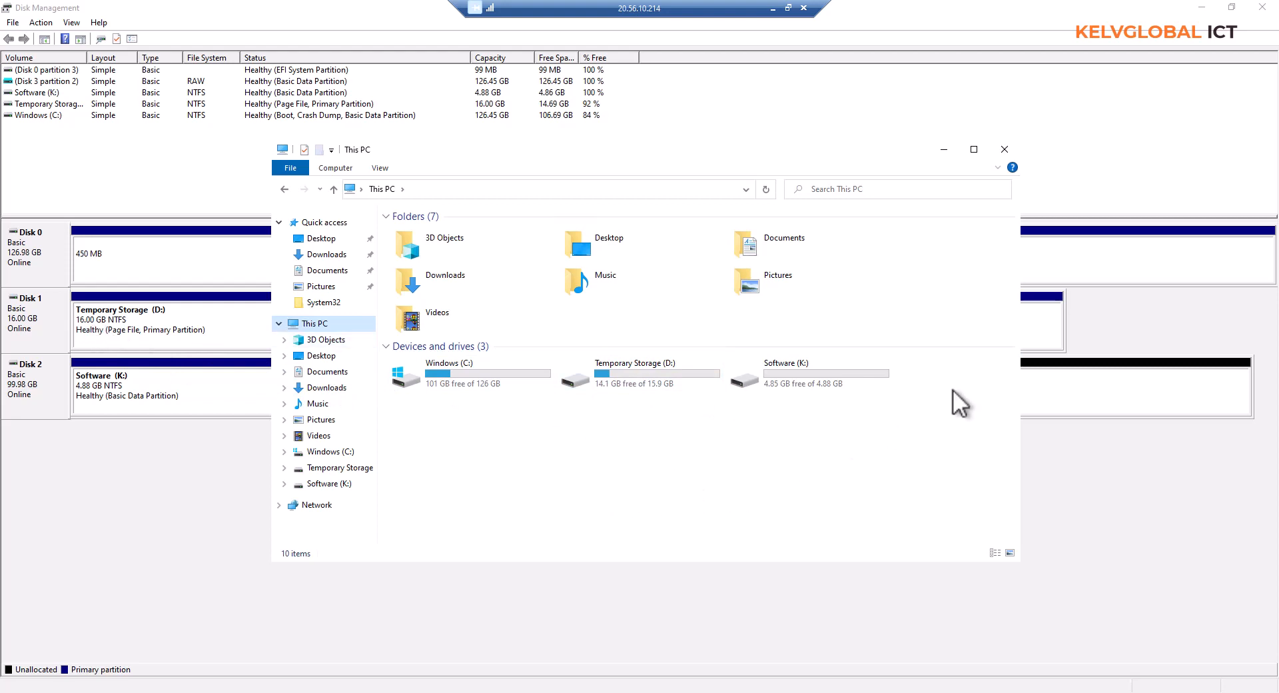
click(1044, 395)
Step: Change the drive letter of the Software volume on Disk 2 to M and accept the warning
click(206, 399)
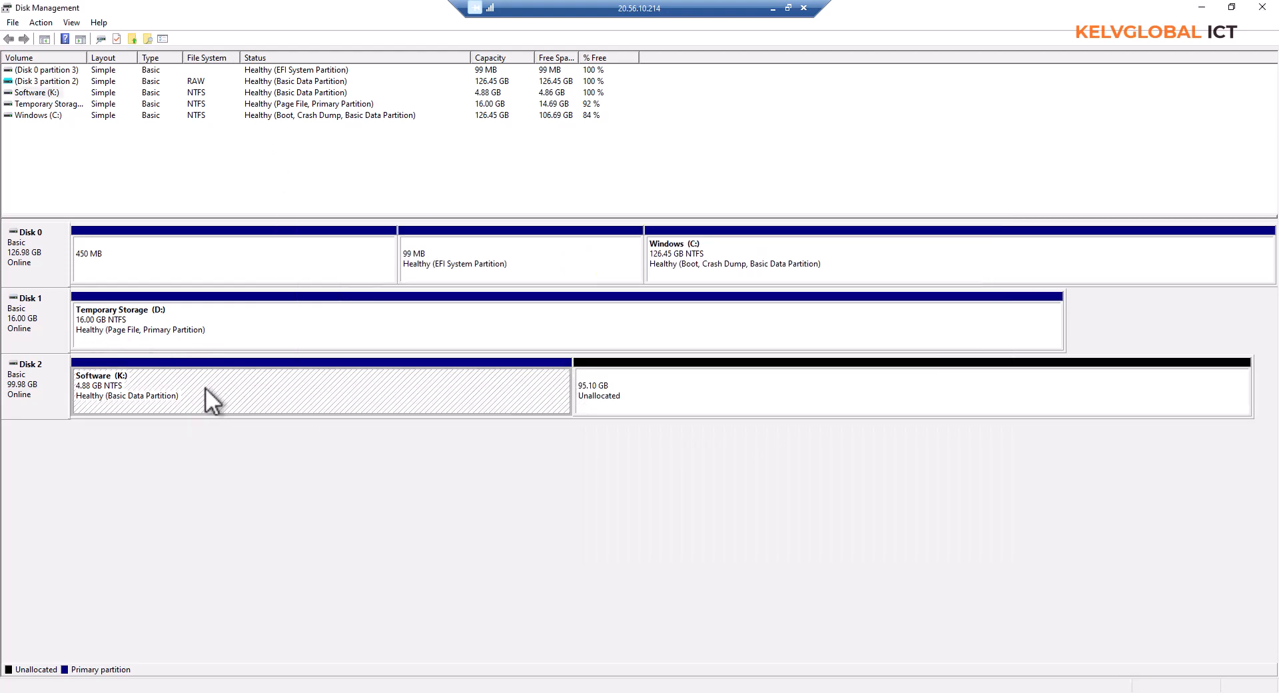
right_click(116, 390)
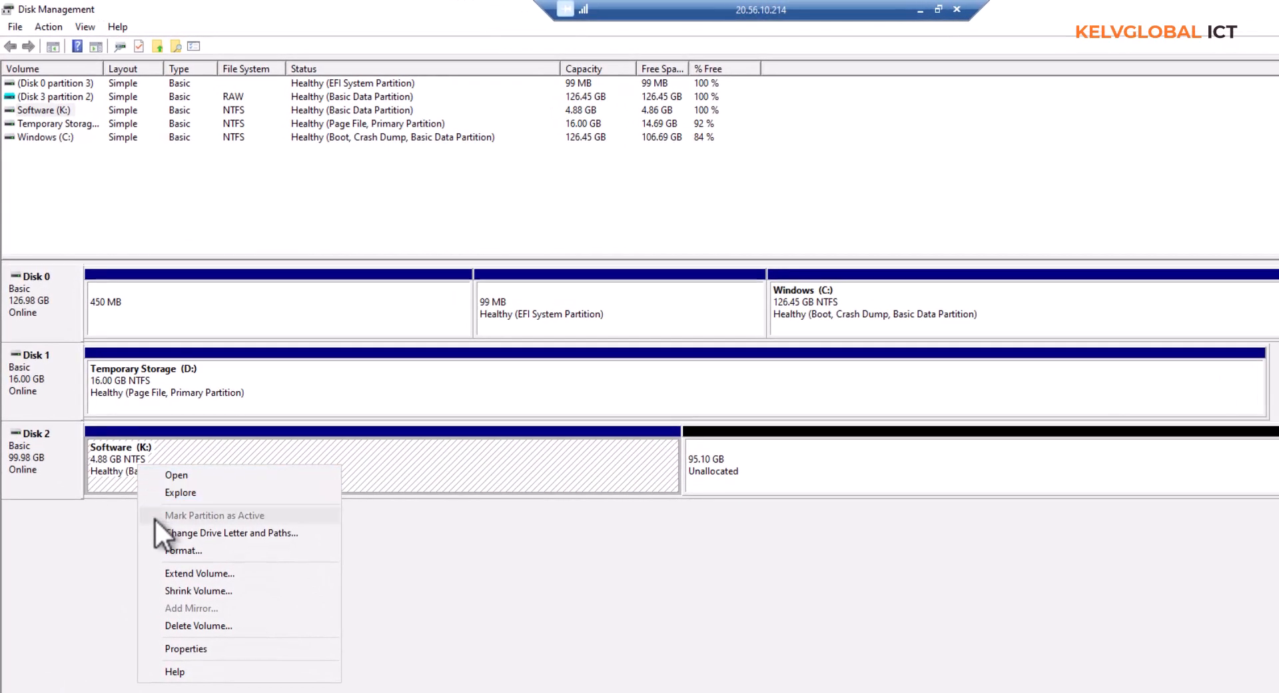
click(190, 532)
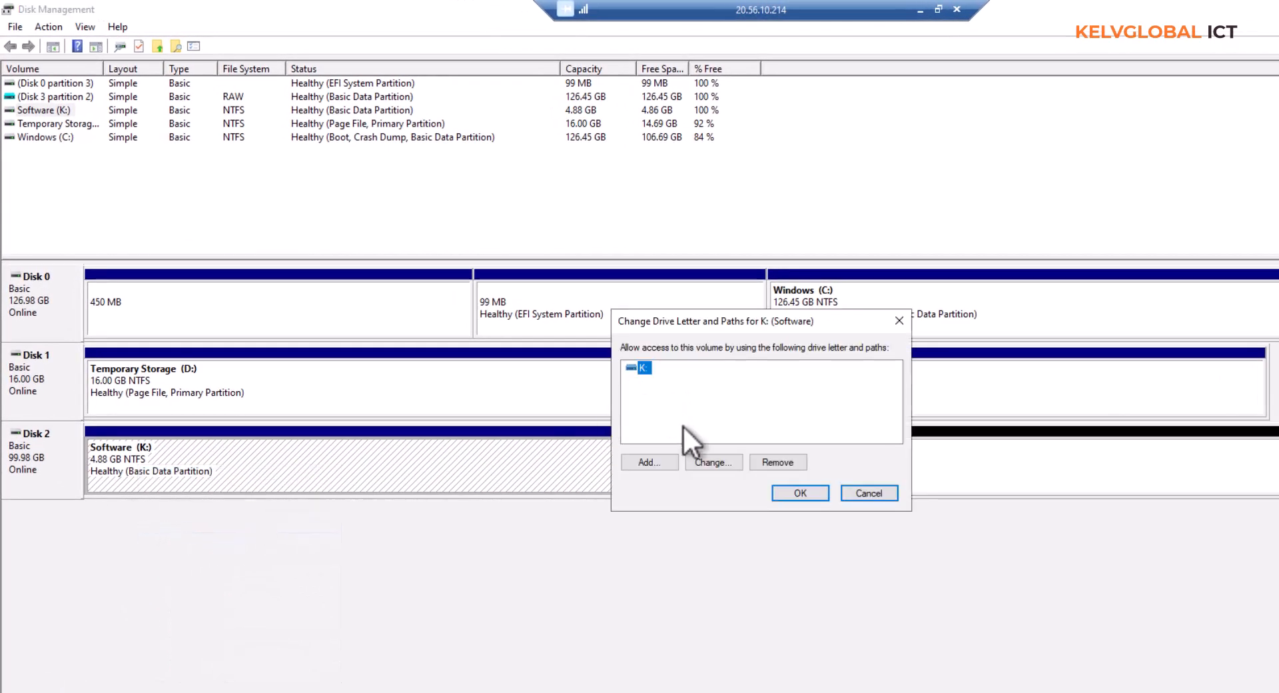
click(701, 459)
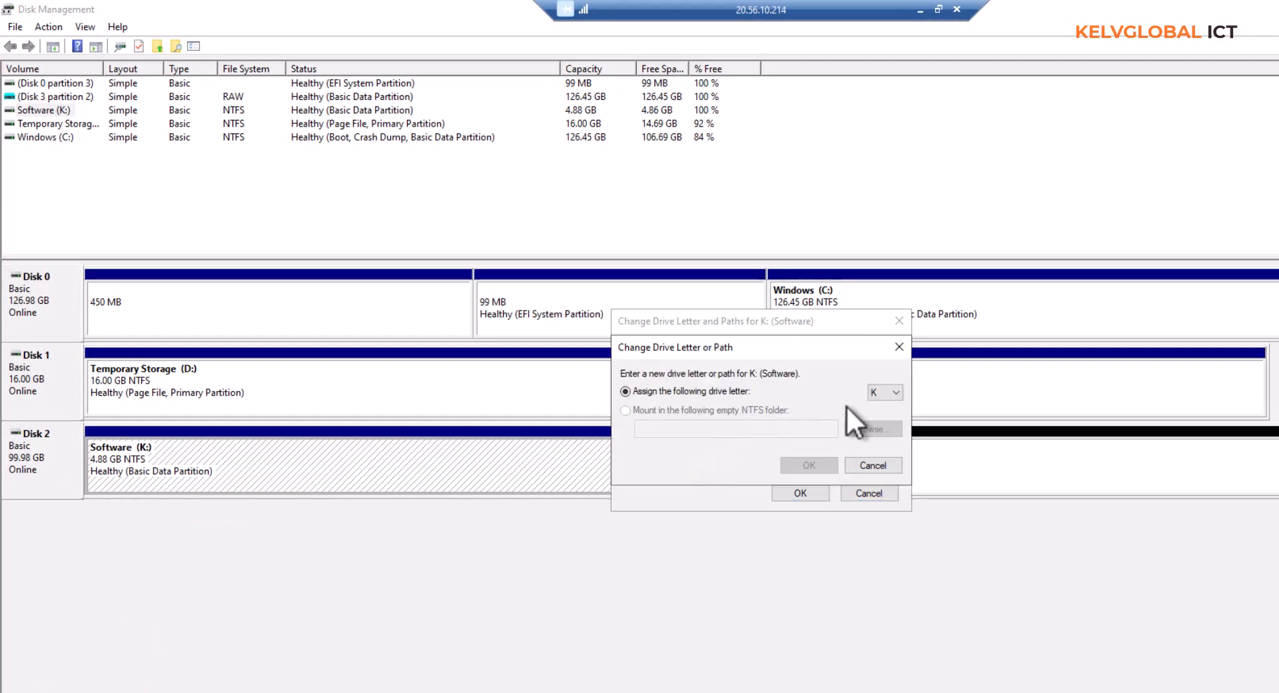
click(895, 392)
click(876, 510)
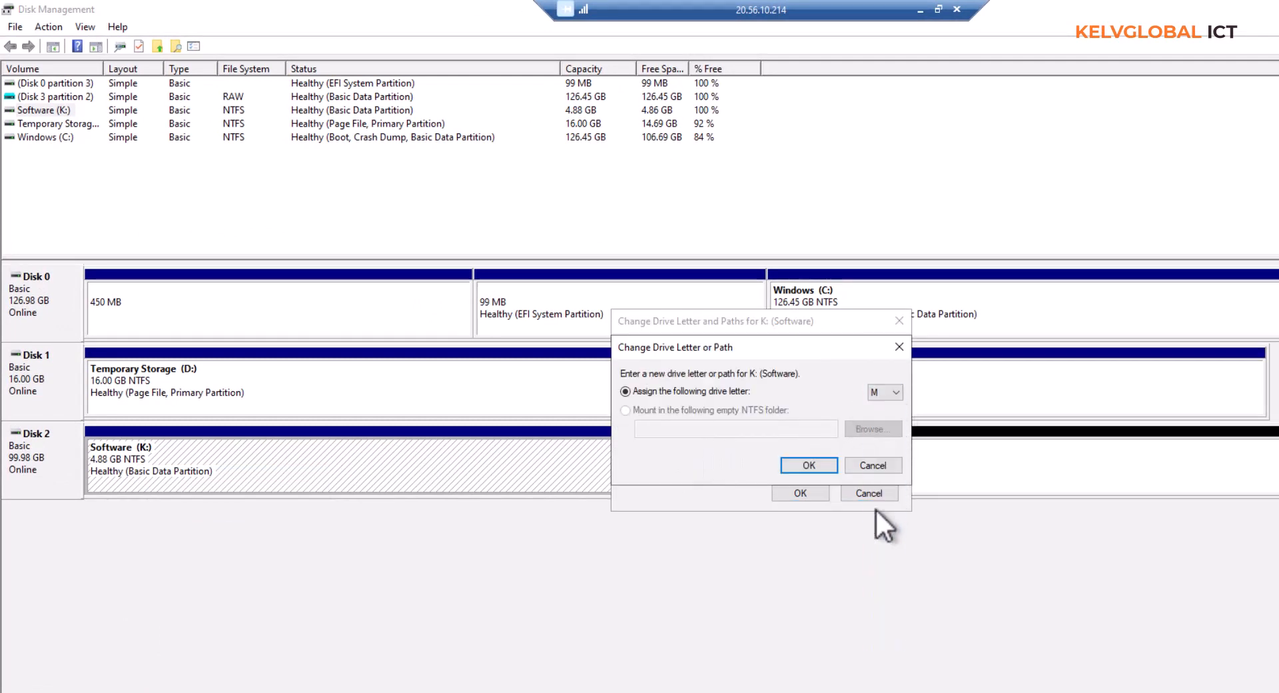
click(810, 465)
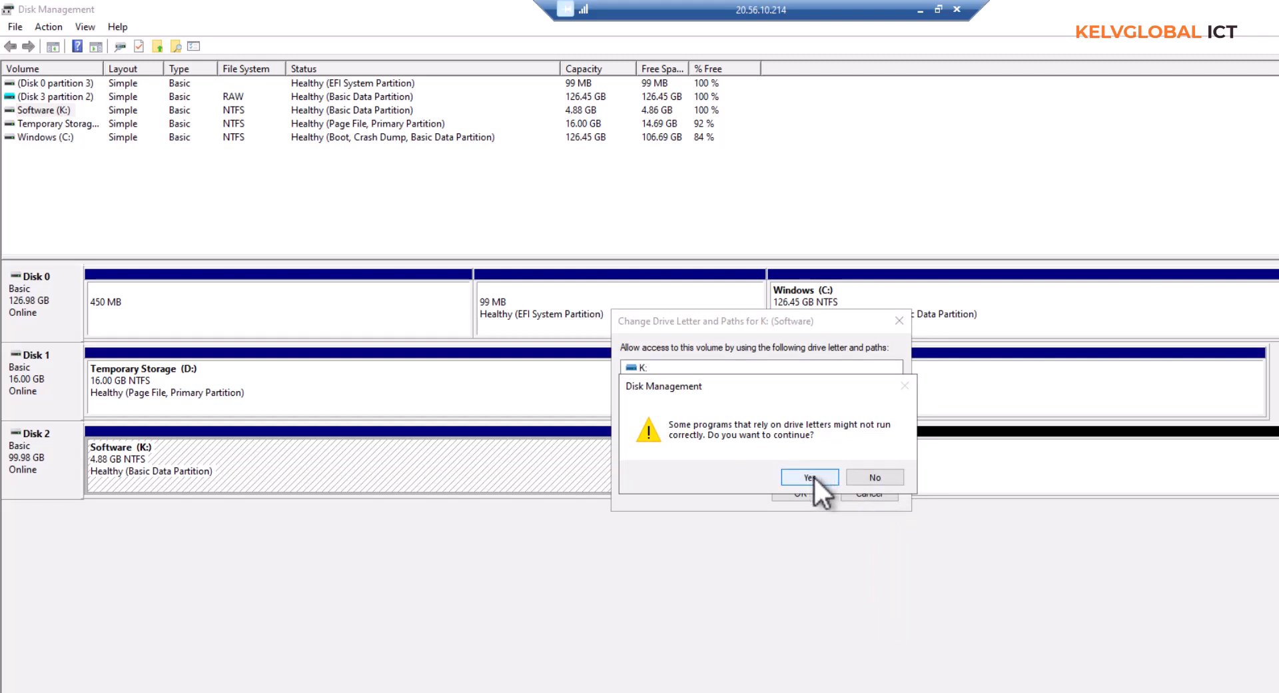
click(810, 477)
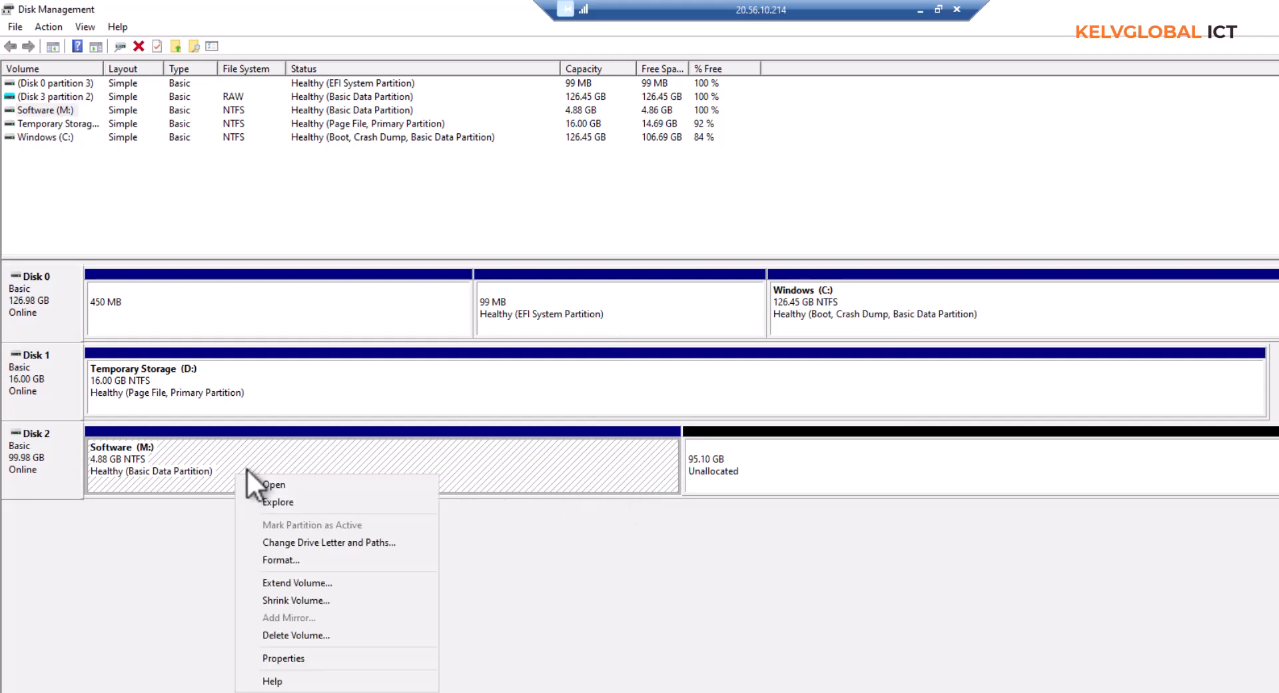
Step: Extend the Software volume by 10000 MB using the unallocated space on Disk 2
click(284, 582)
click(299, 376)
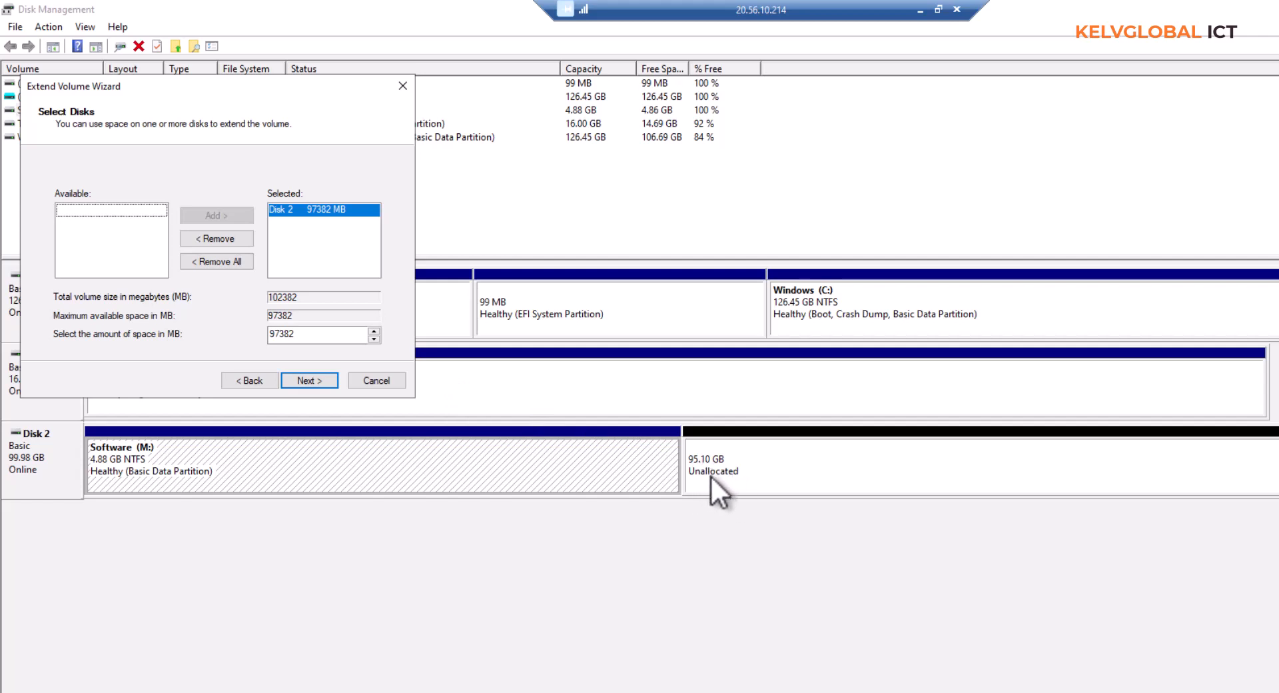
drag(297, 335, 245, 331)
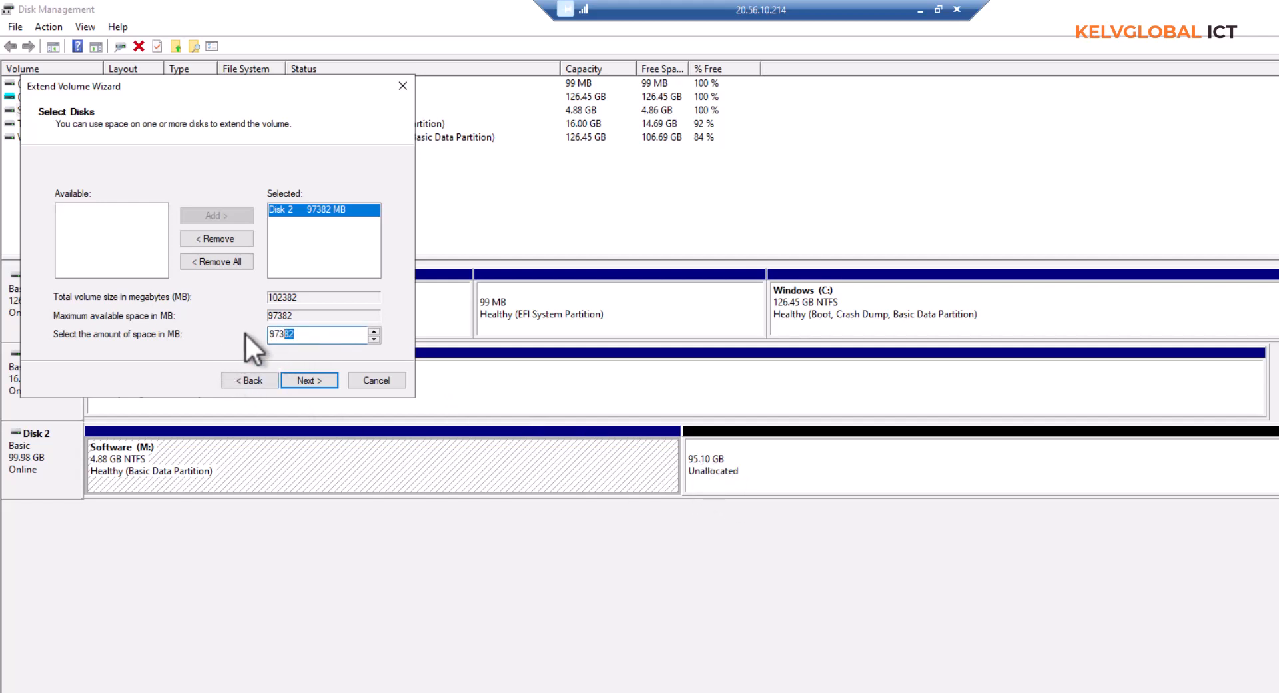
text(10000)
click(307, 381)
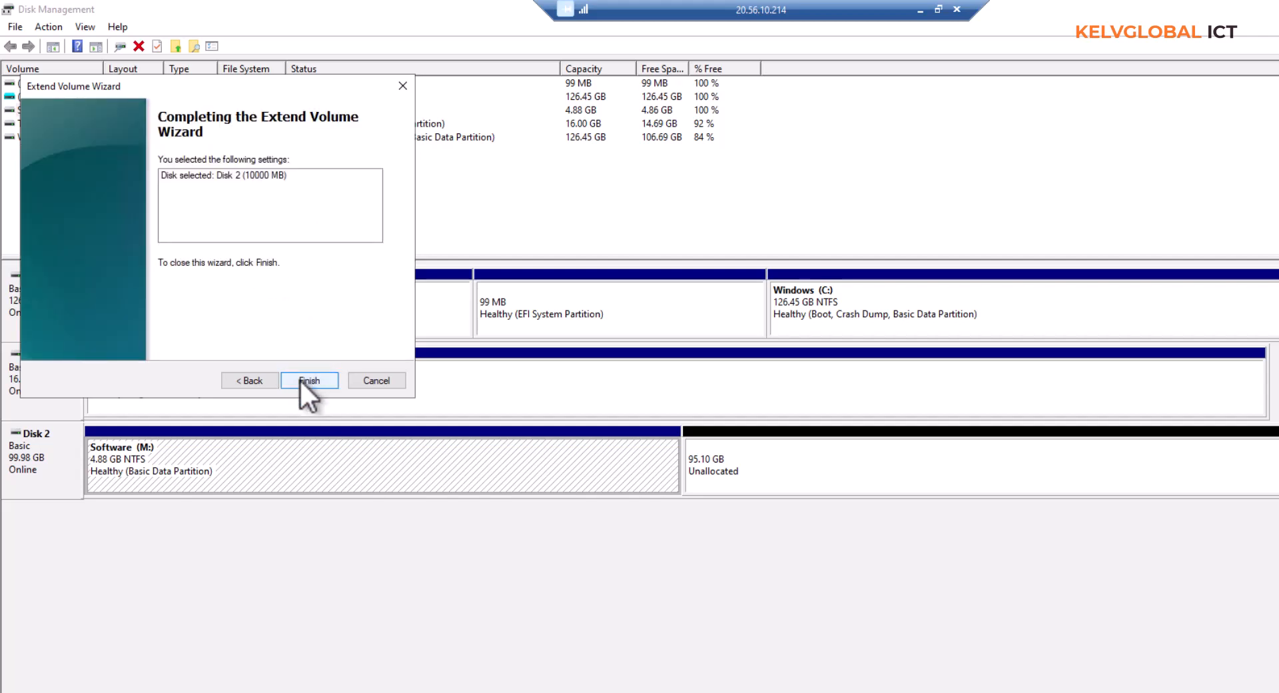
click(307, 380)
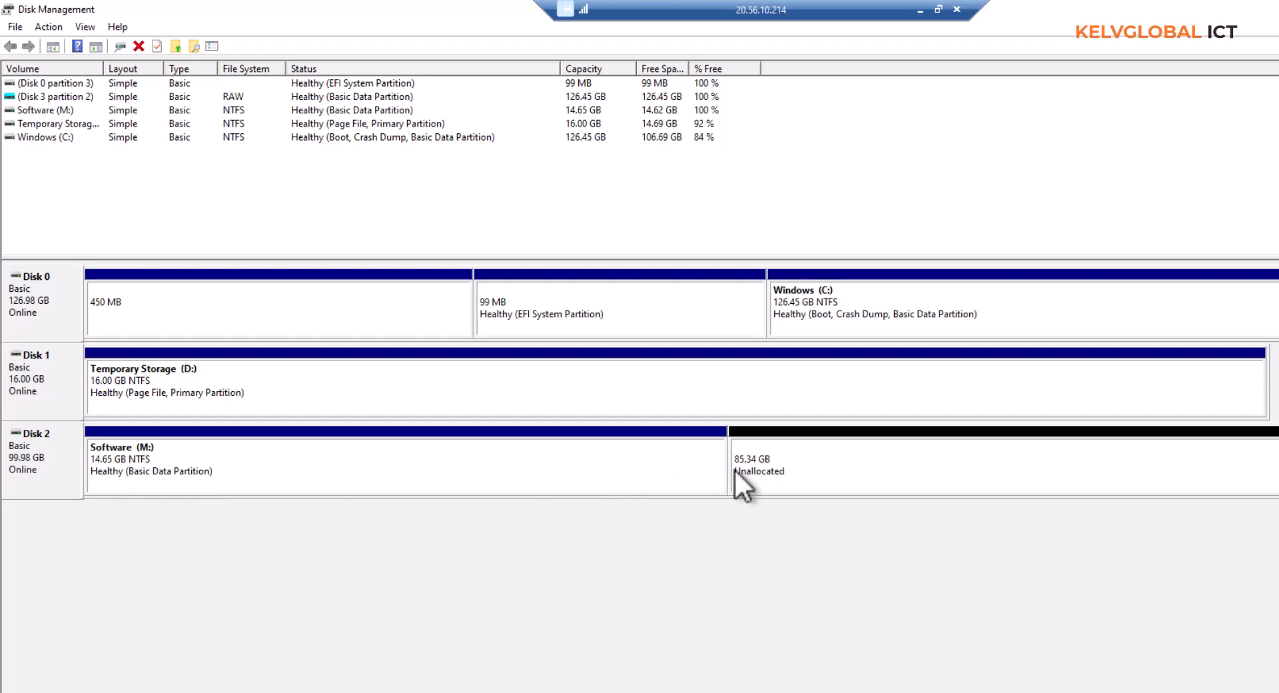
Step: Shrink the Software volume by 10000 MB
right_click(227, 461)
click(269, 585)
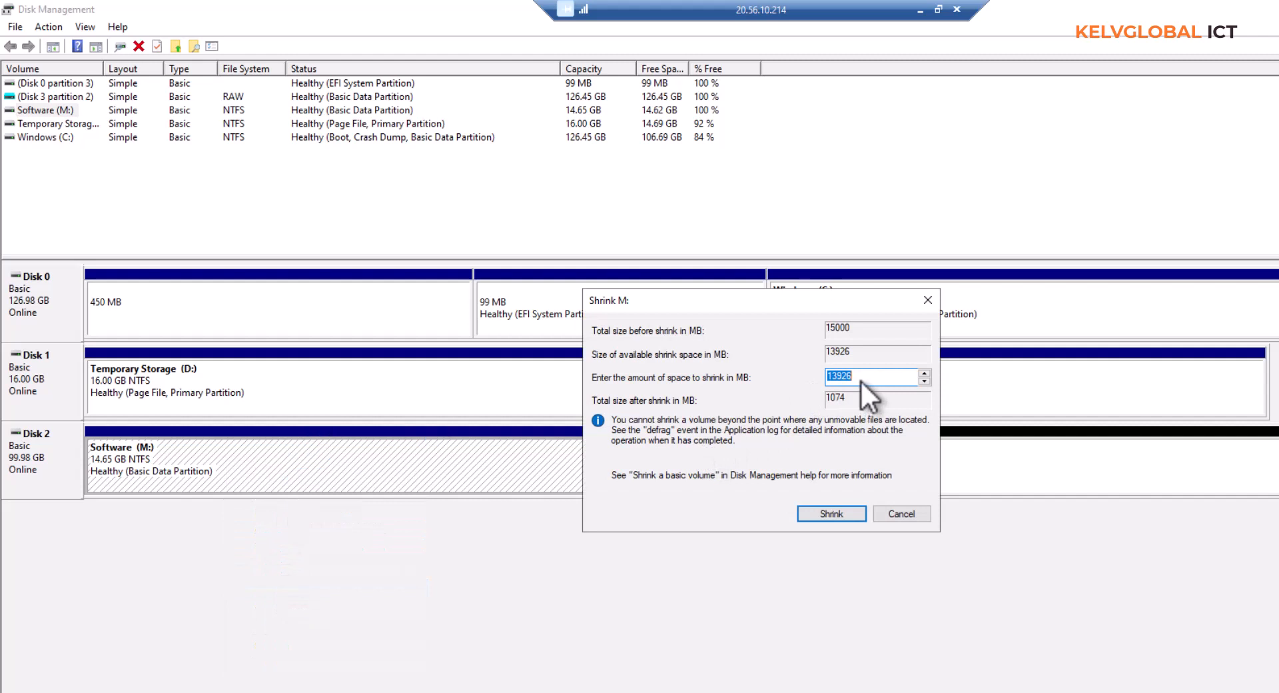
text(10000)
click(805, 516)
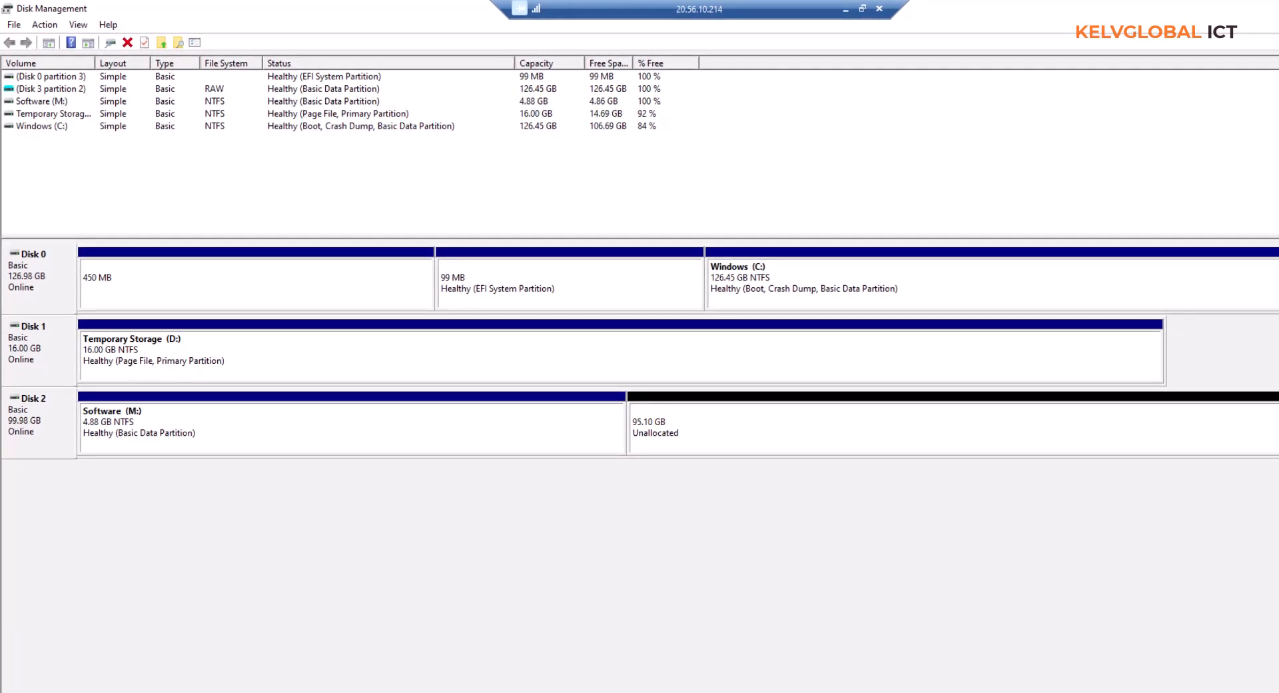
Step: Take Disk 2 offline and check the drives listed under This PC in File Explorer
right_click(148, 421)
right_click(34, 422)
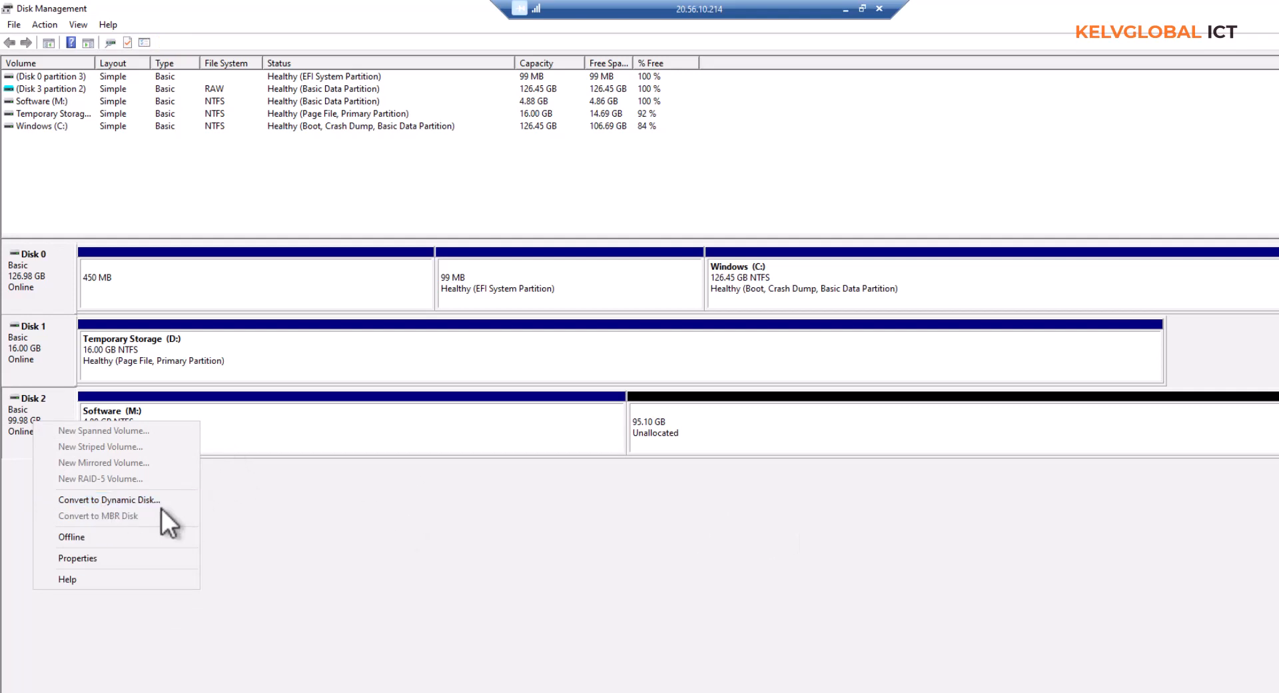
click(88, 537)
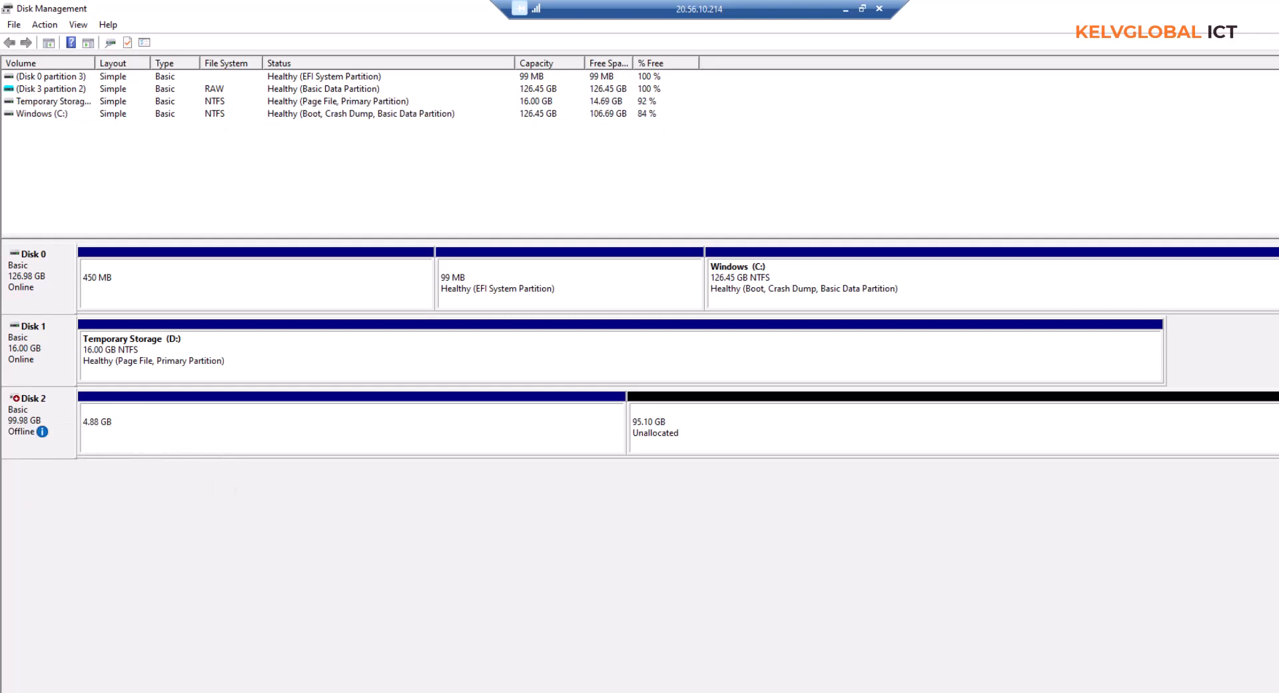
key(super+e)
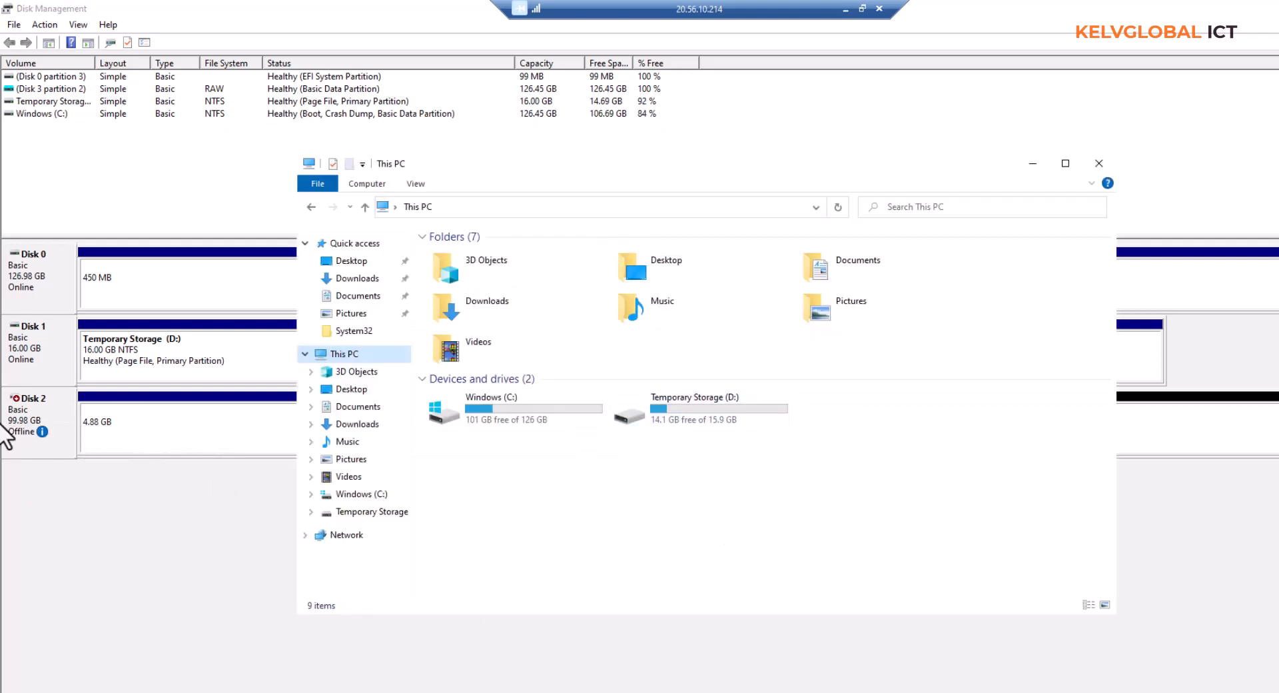
Step: Return to Disk Management, bring Disk 2 back online, and review the commands available for the disk and its Software volume
right_click(45, 409)
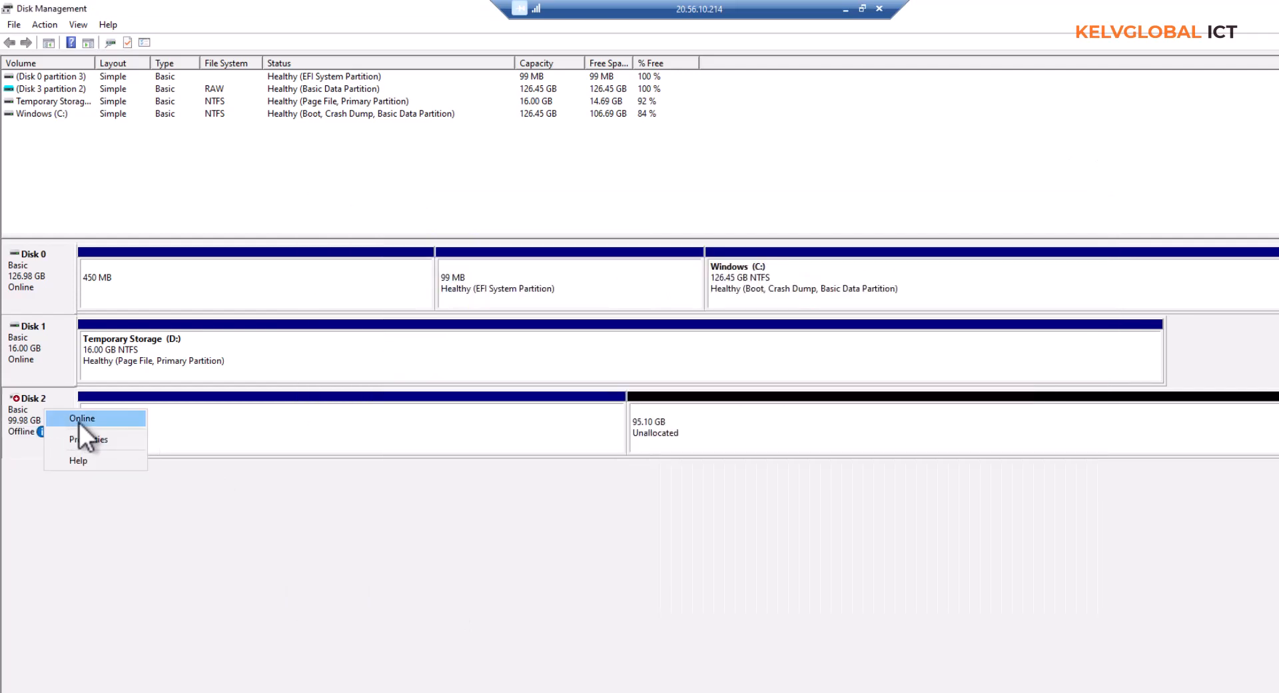
click(79, 421)
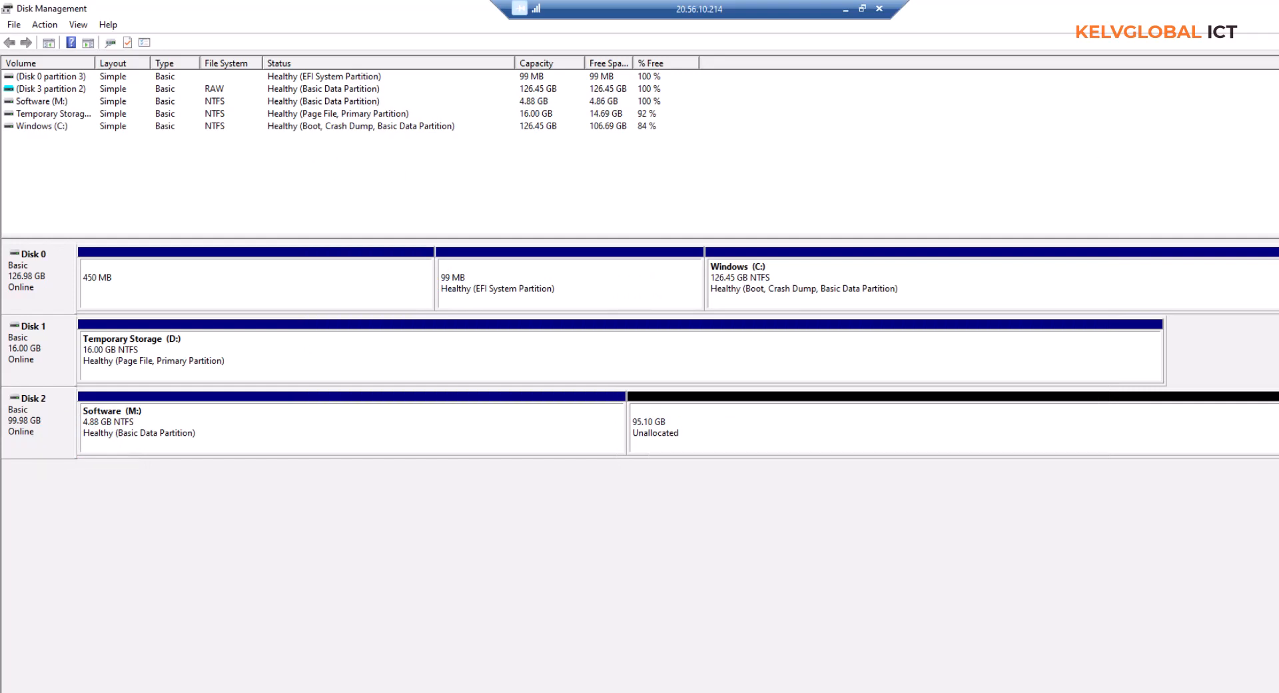
right_click(45, 422)
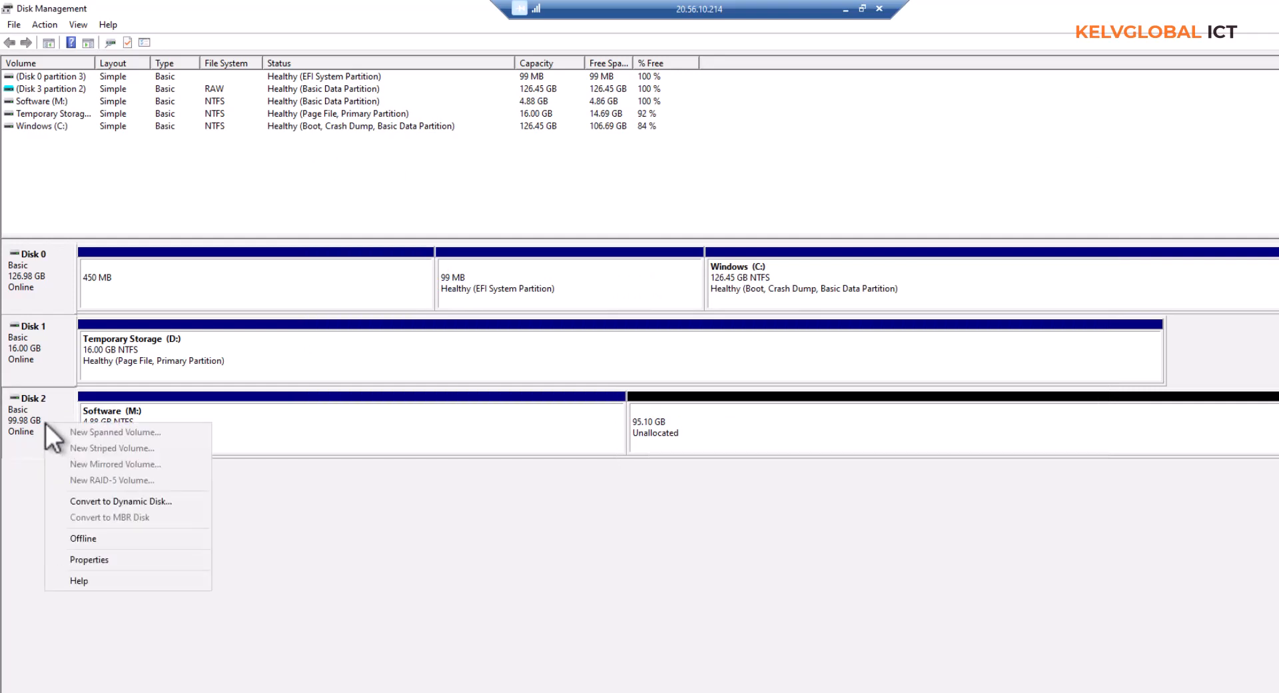
right_click(253, 431)
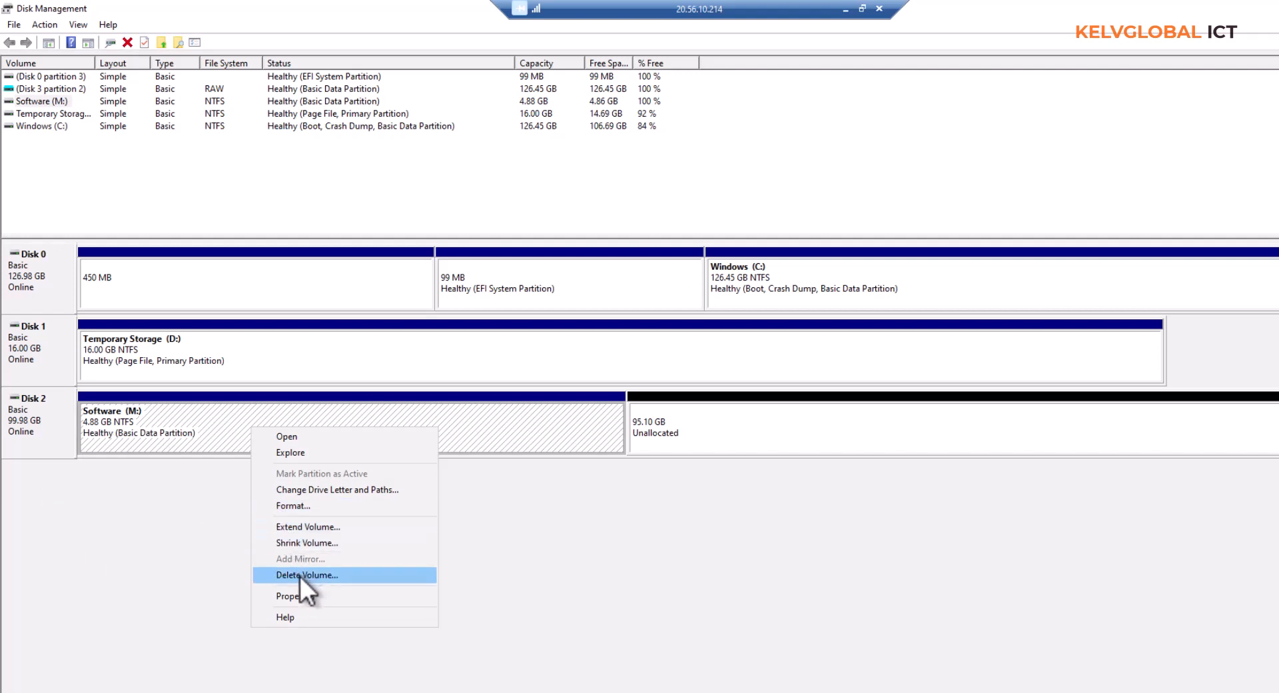
Step: Open the Software (M:) drive in File Explorer and create a folder named test in it
key(super+e)
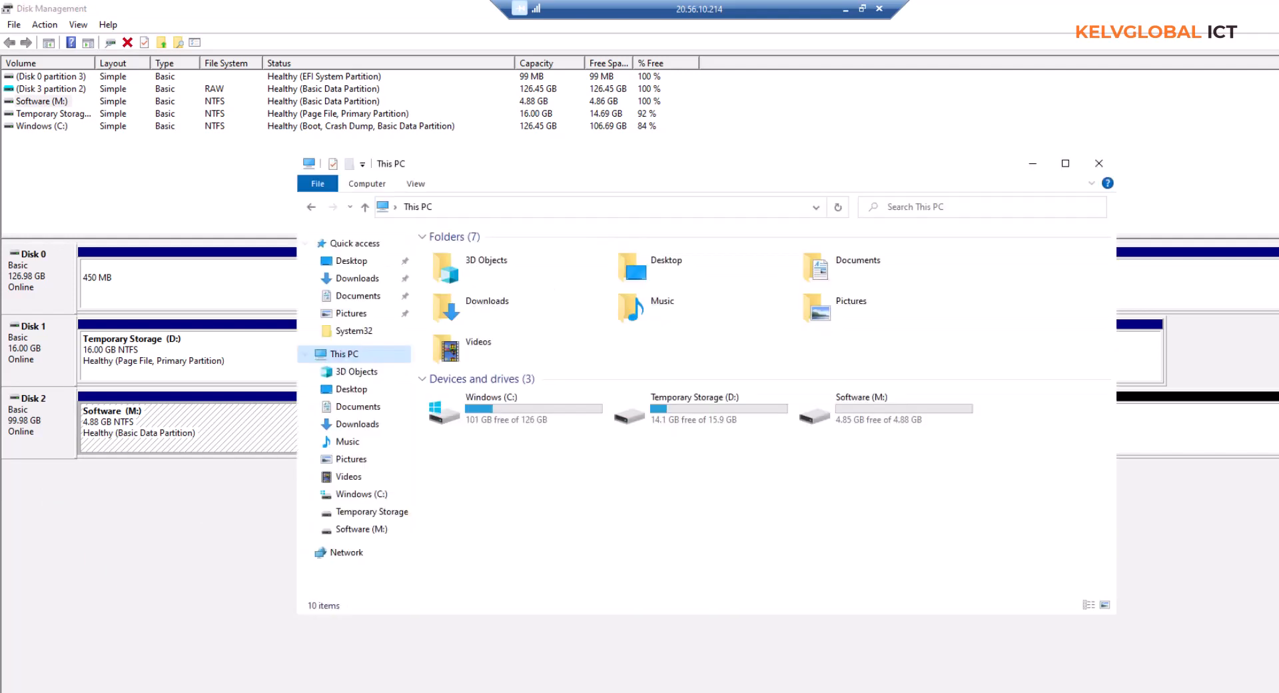
double_click(862, 413)
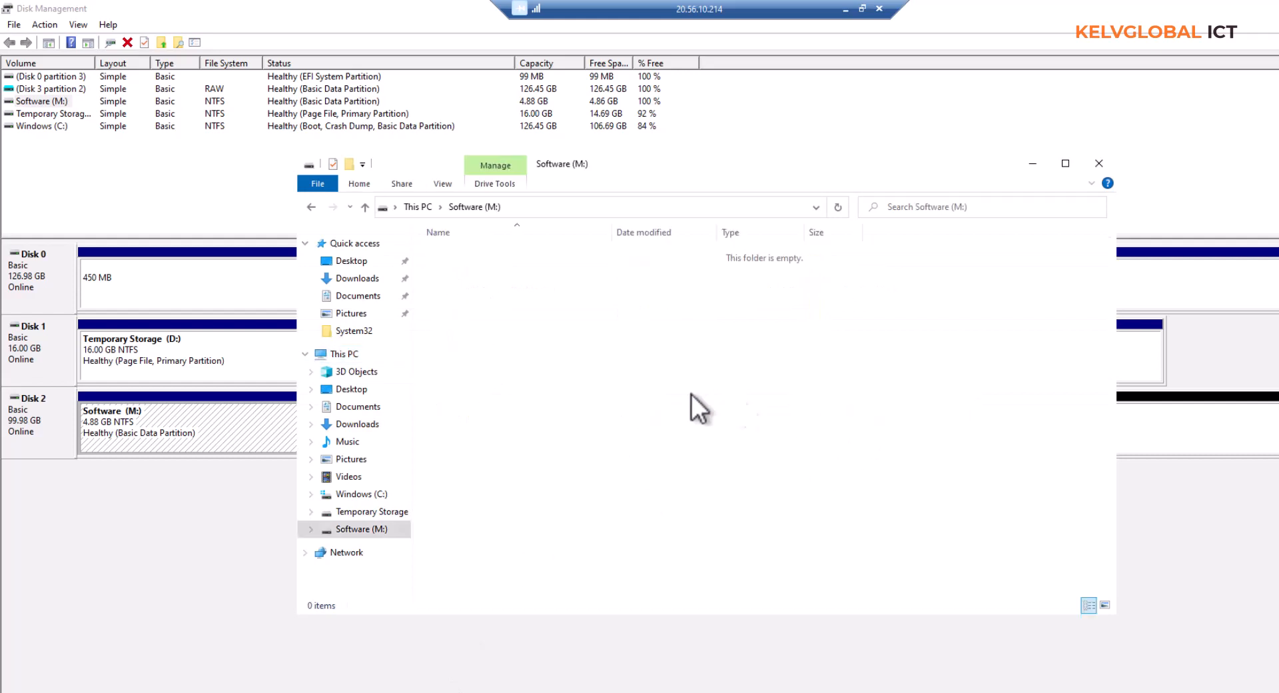
right_click(521, 357)
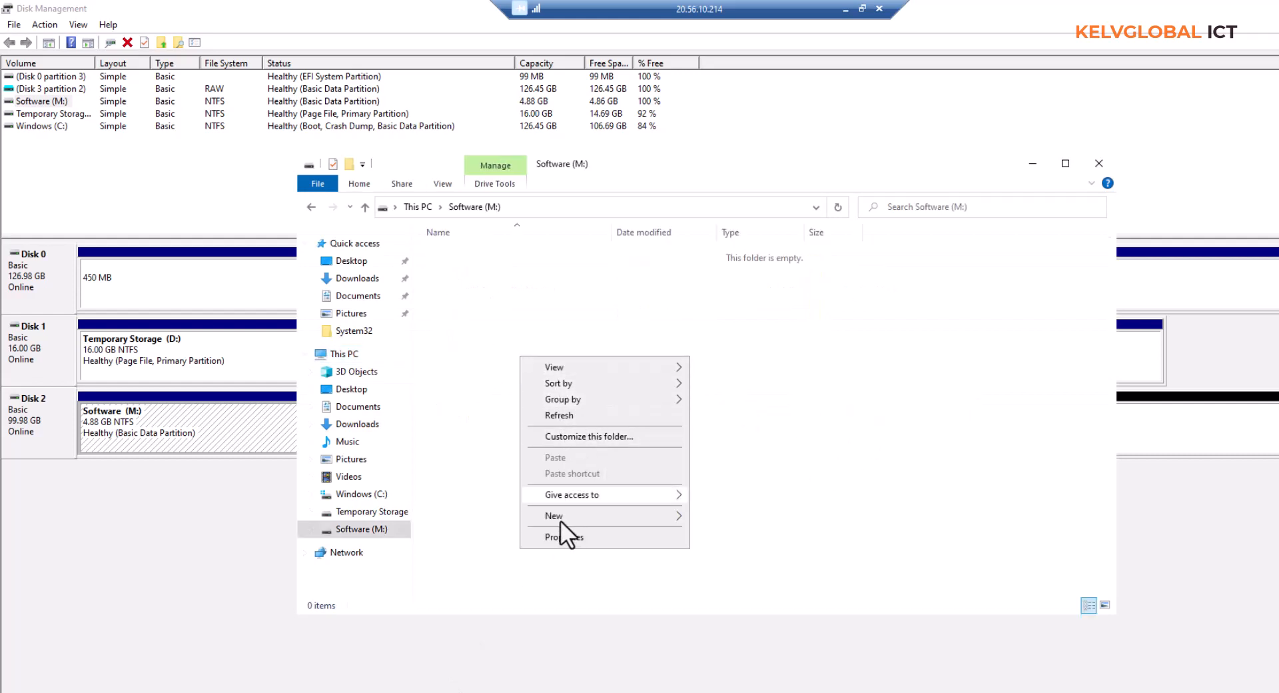
mouse_move(566, 495)
mouse_move(605, 516)
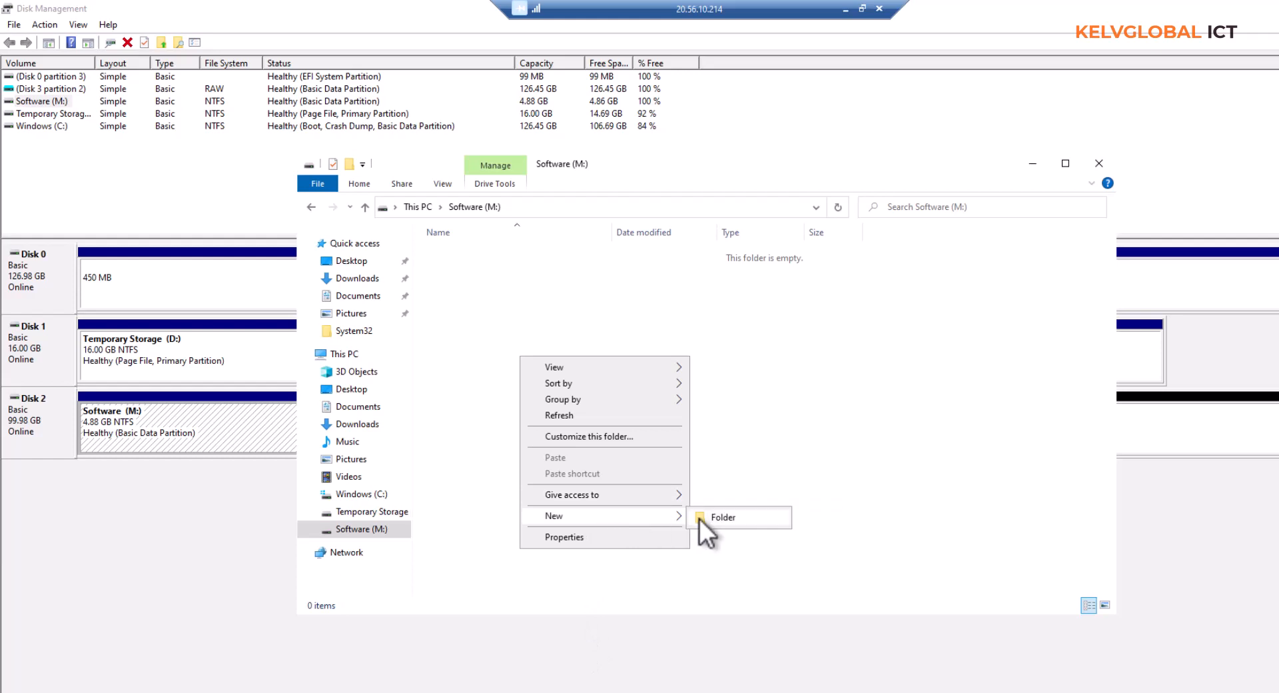
click(700, 519)
text(test)
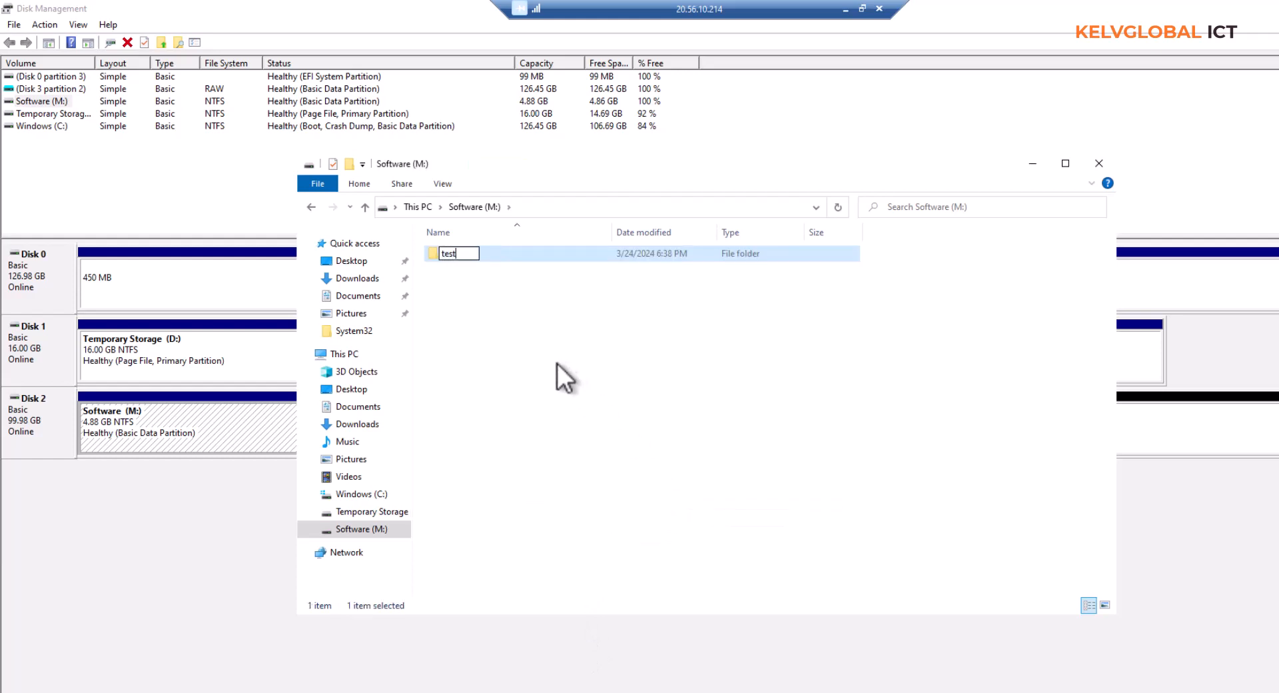
key(Return)
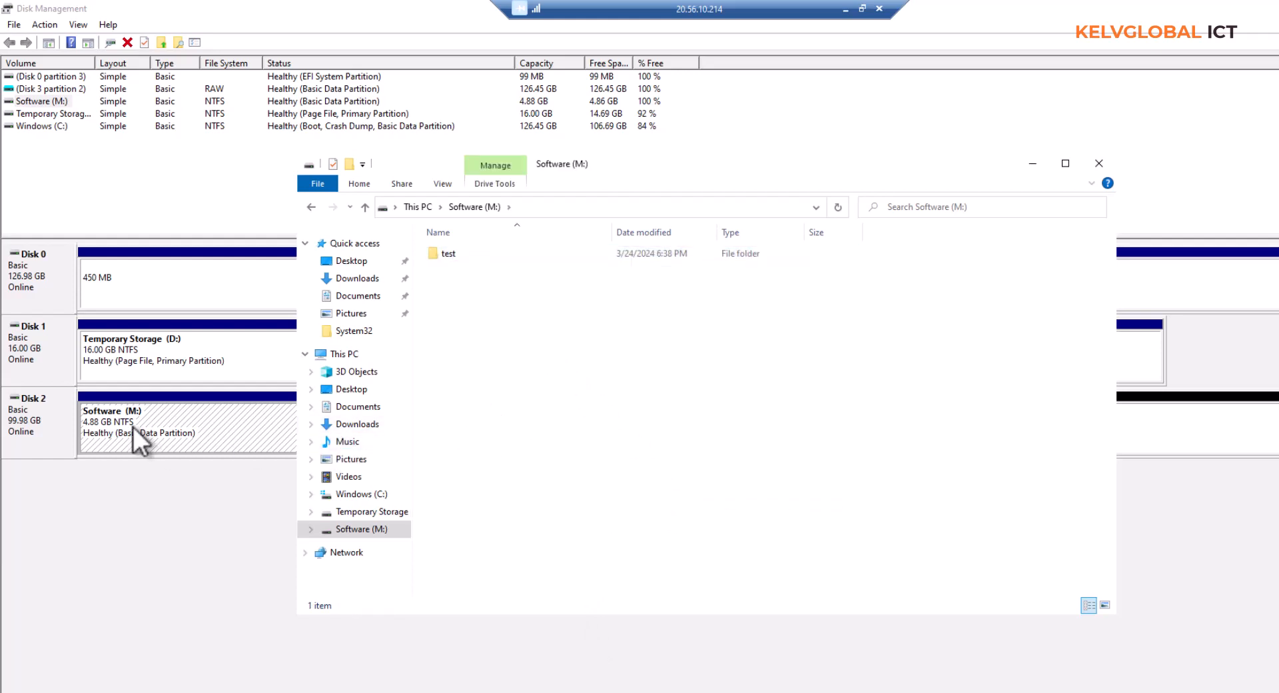
Step: Quick-format the Software volume in Disk Management as NTFS with the default allocation unit size, keeping its label and accepting the data-loss warning
right_click(133, 427)
click(174, 503)
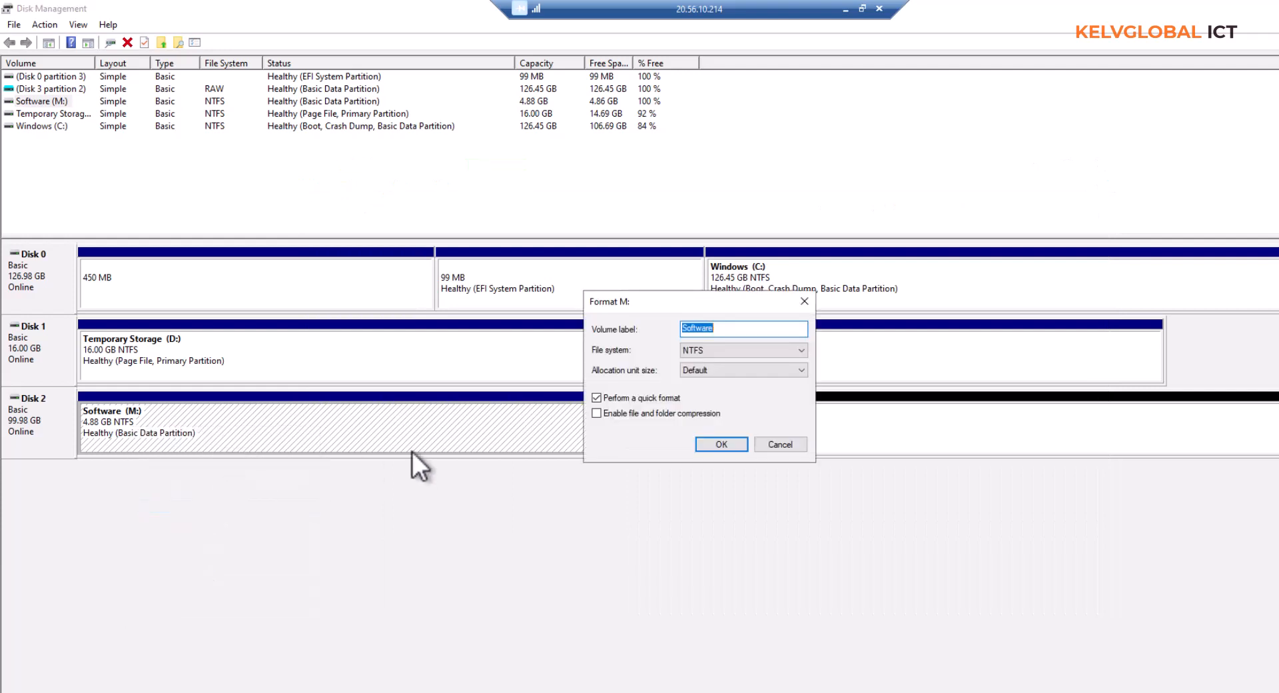
click(707, 368)
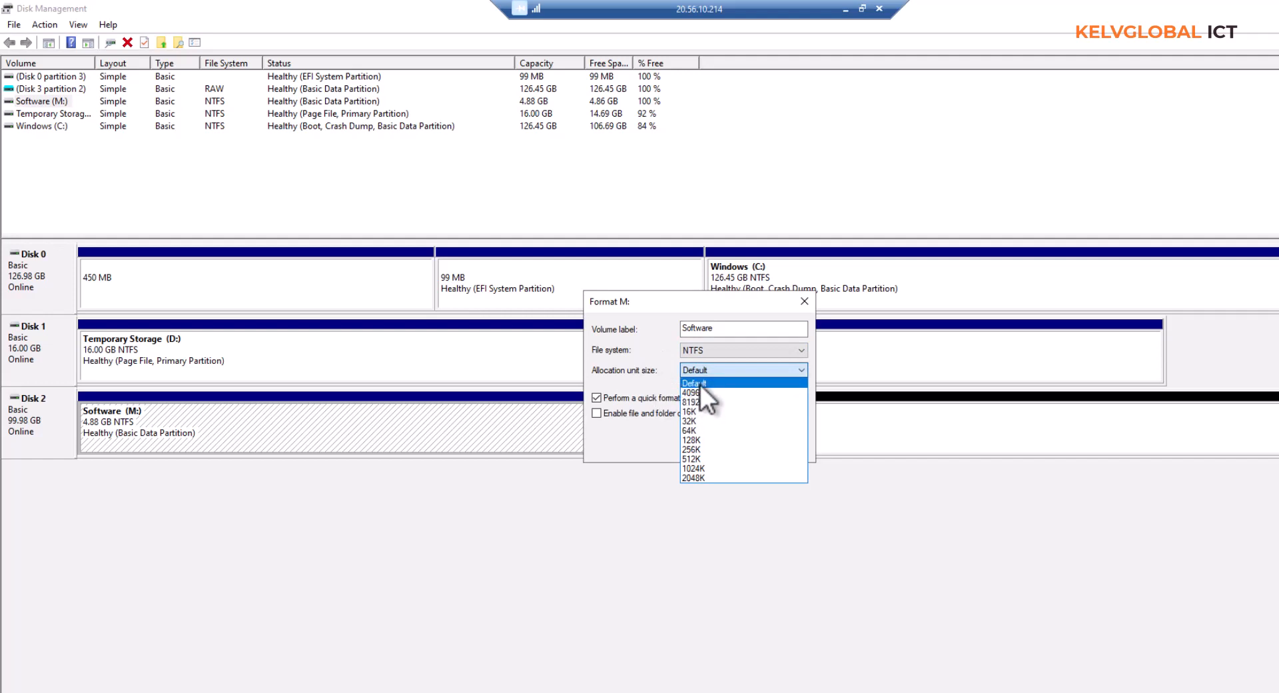
click(697, 384)
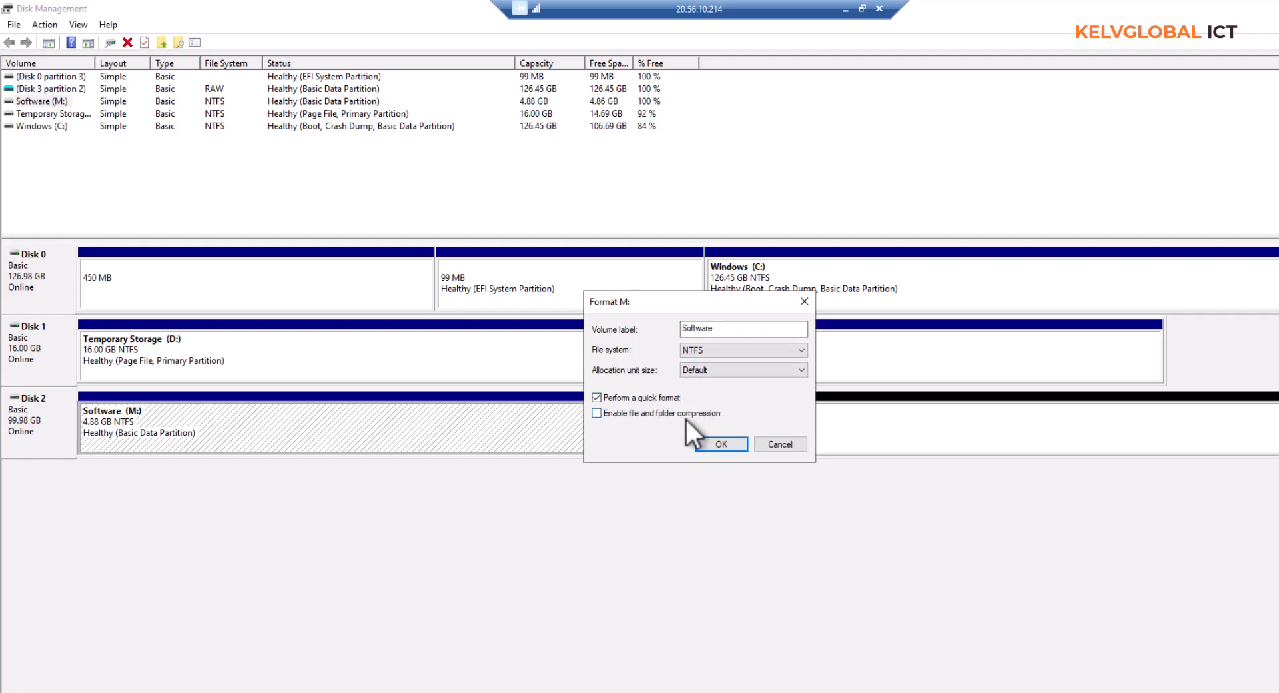
click(717, 445)
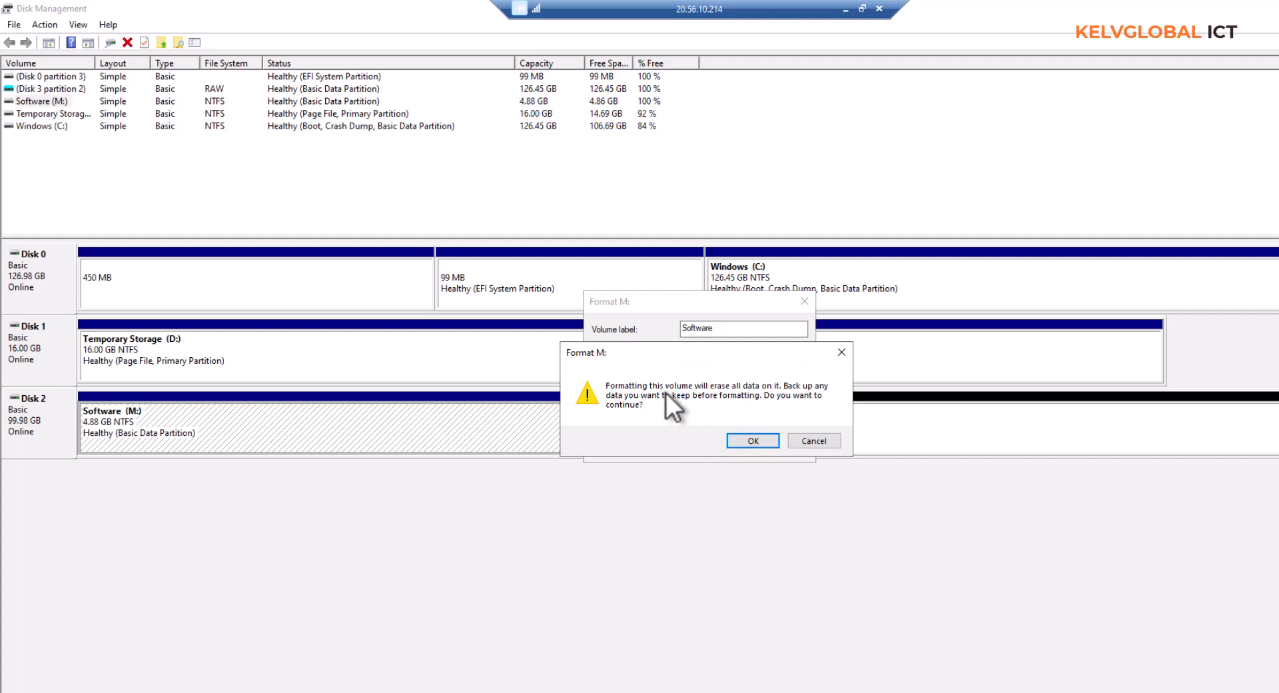
click(750, 437)
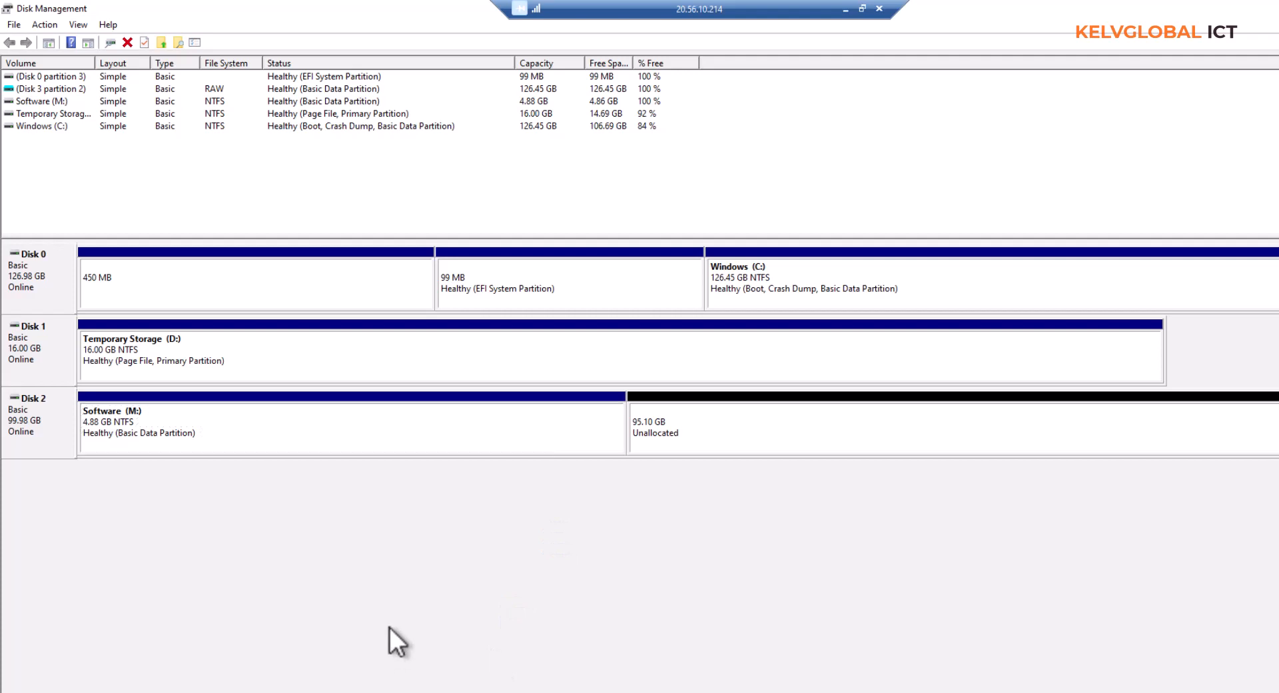
Step: Check the contents of the Software (M:) drive in File Explorer and close the window
key(super+e)
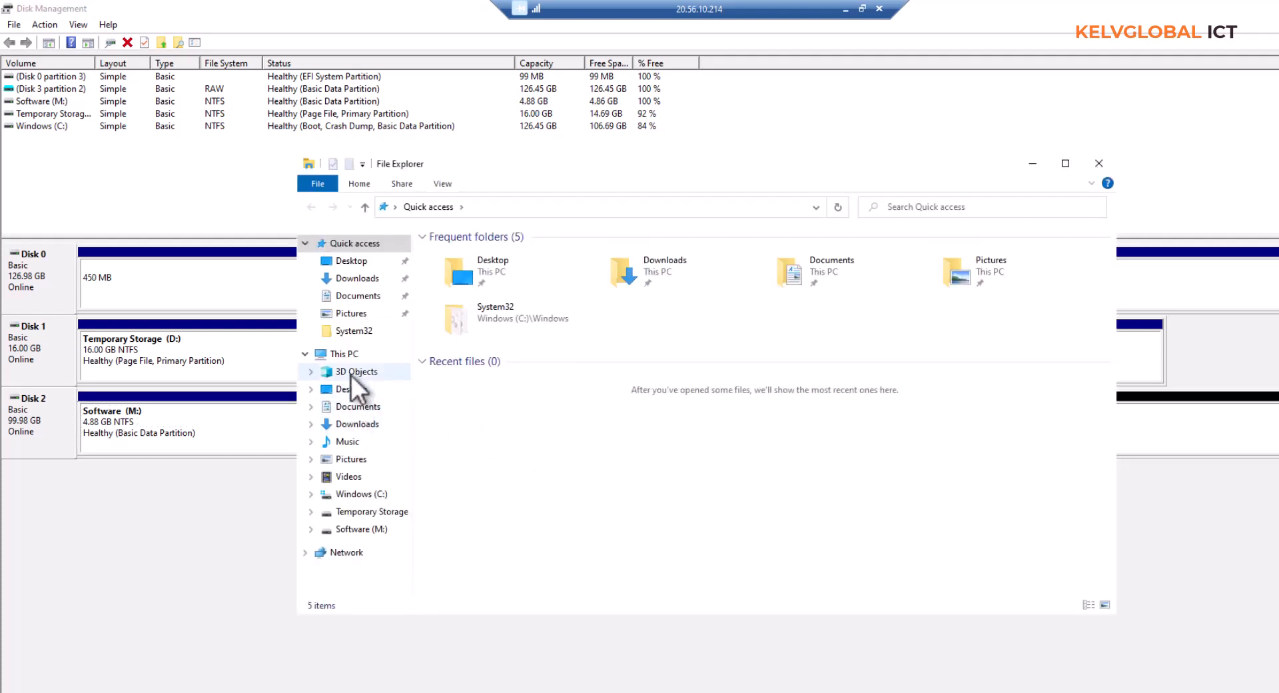
click(351, 355)
click(864, 415)
double_click(863, 415)
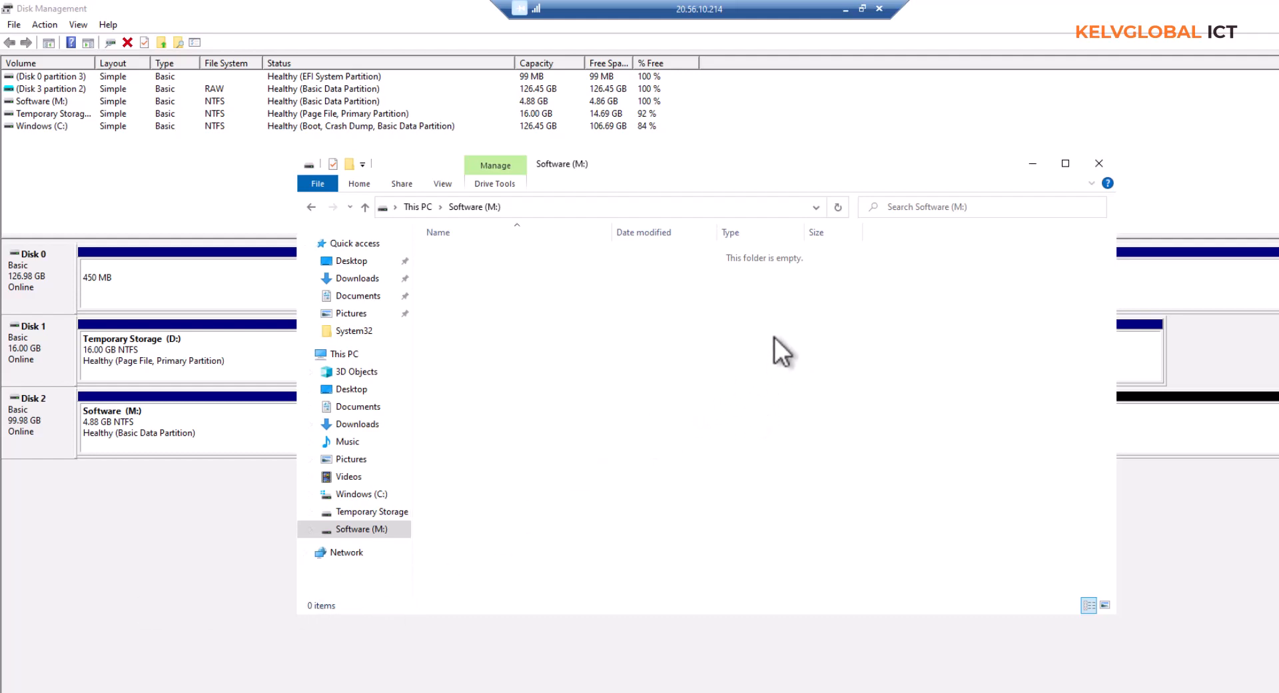
click(1098, 164)
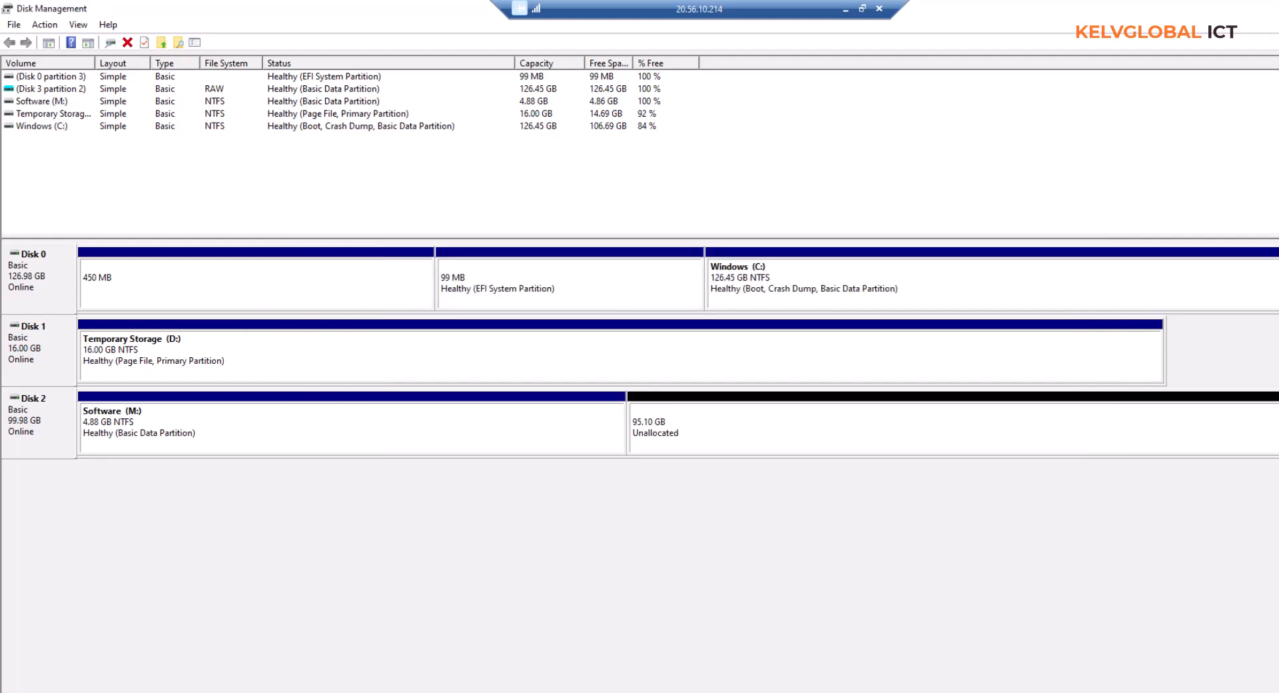